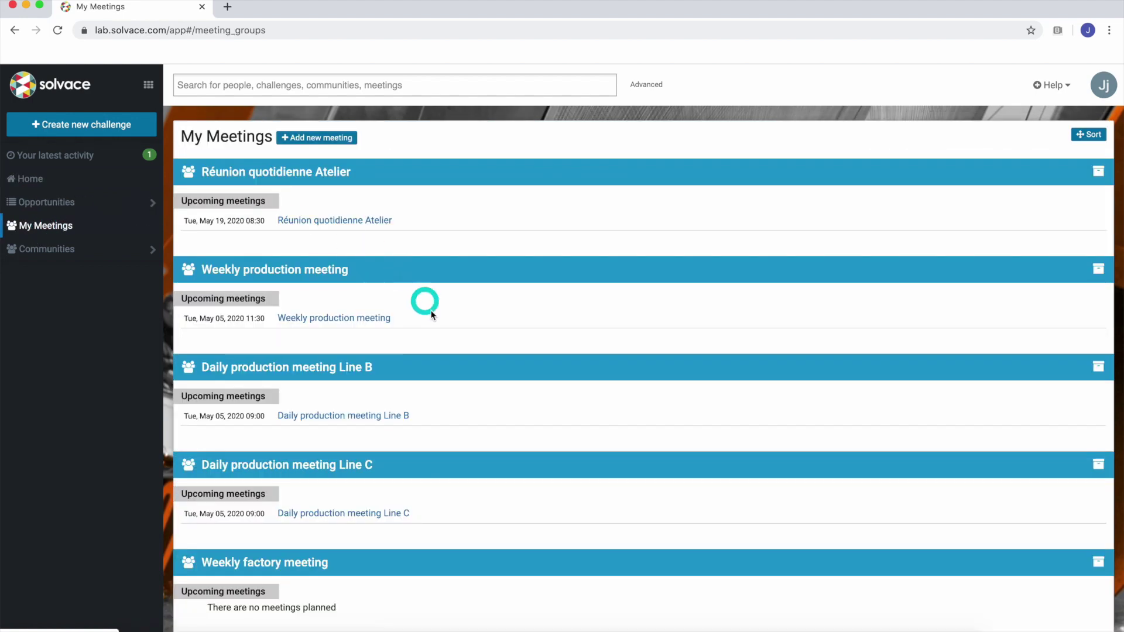
- Scroll down My Meetings and open the Daily production meeting Line 54 board
scroll(426, 307, "down", 3)
scroll(434, 322, "down", 2)
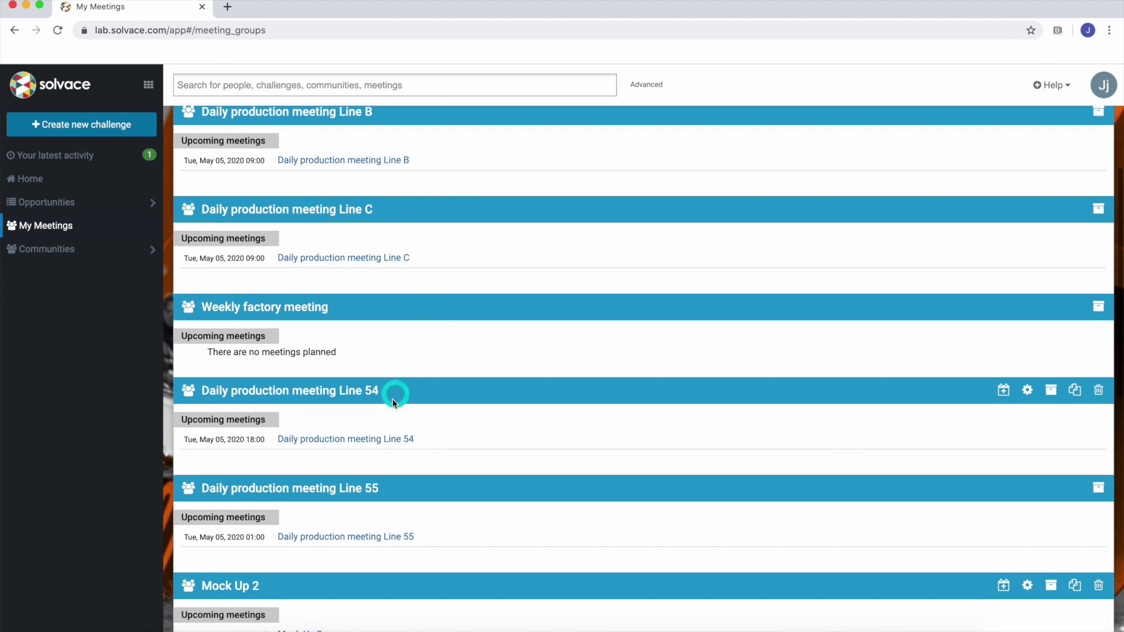
left_click(387, 440)
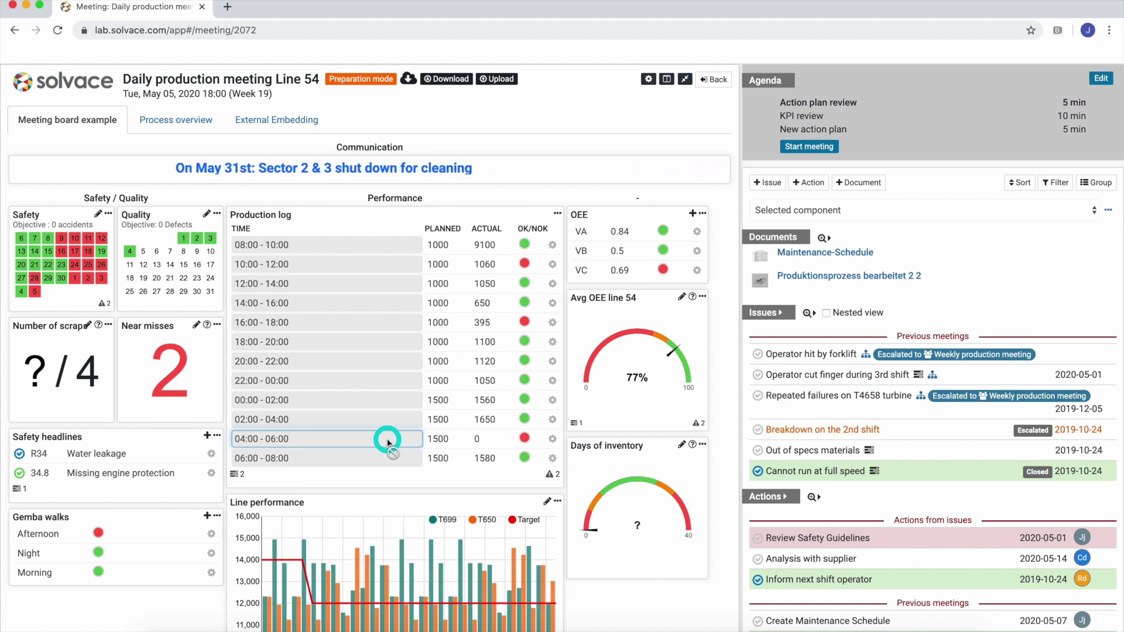
- Set Days of inventory to 35 after reviewing its Advanced colour indicator thresholds
left_click(640, 454)
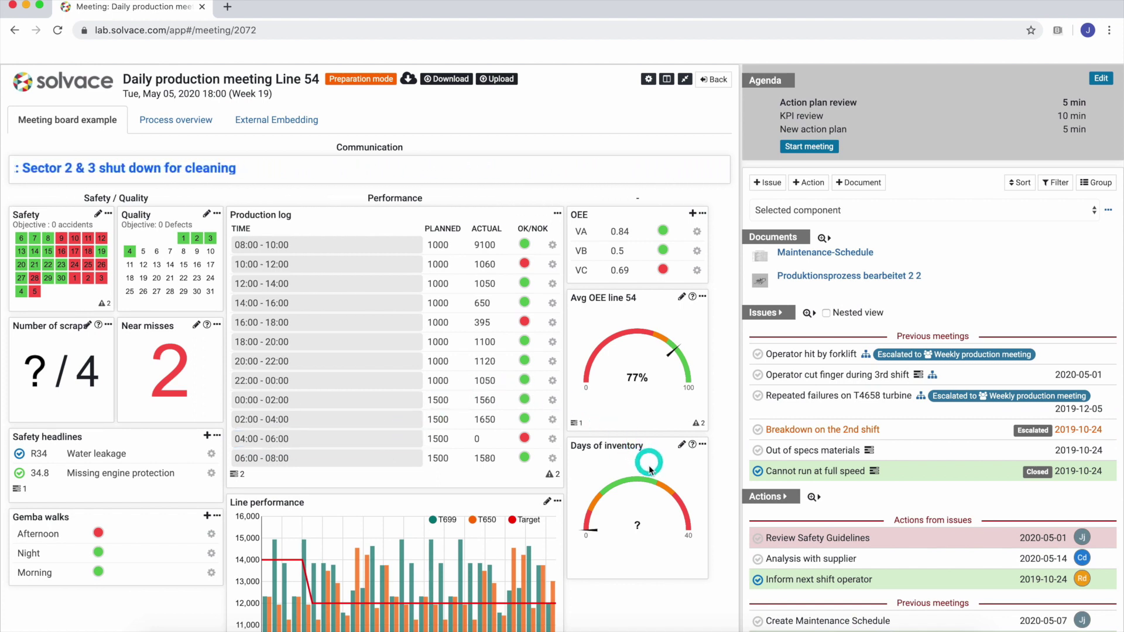
left_click(640, 520)
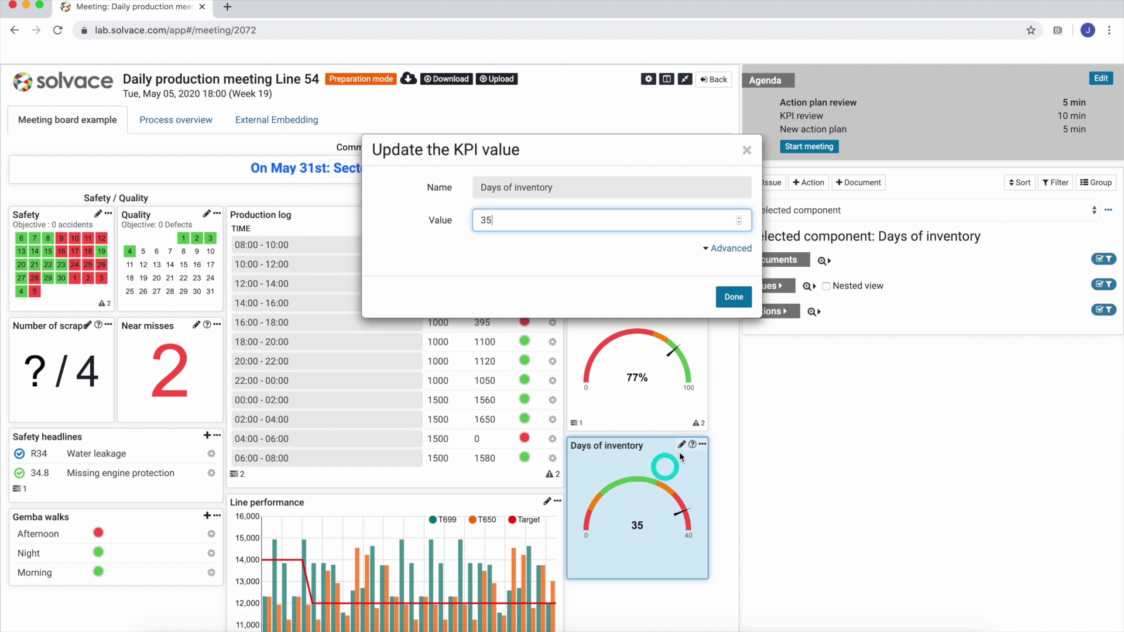
left_click(723, 251)
left_click(685, 292)
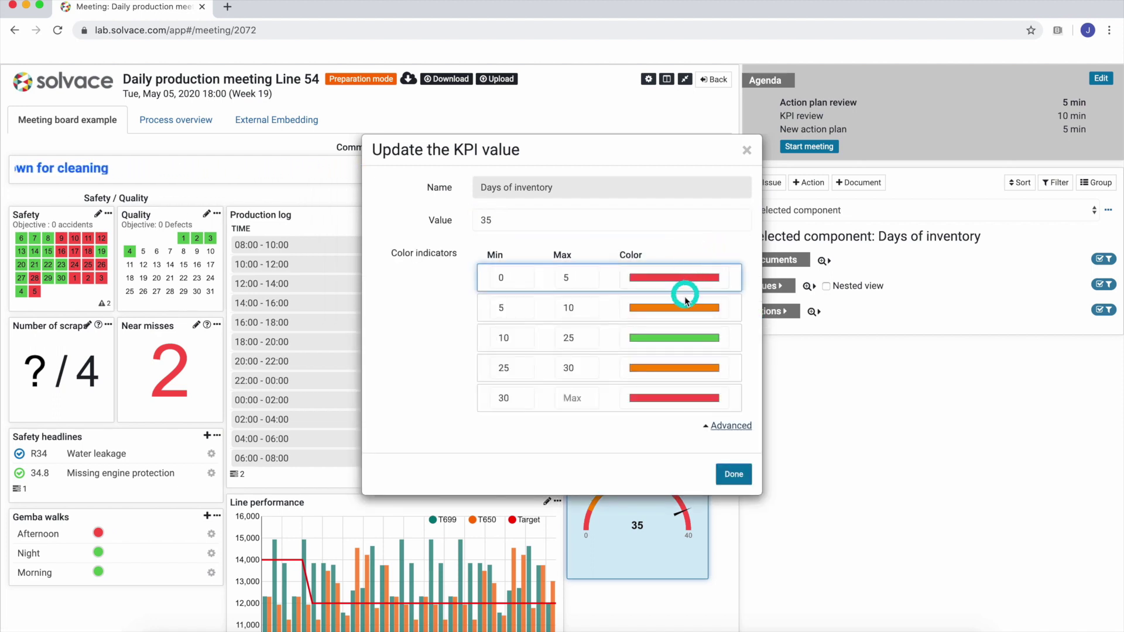
left_click(724, 428)
left_click(732, 297)
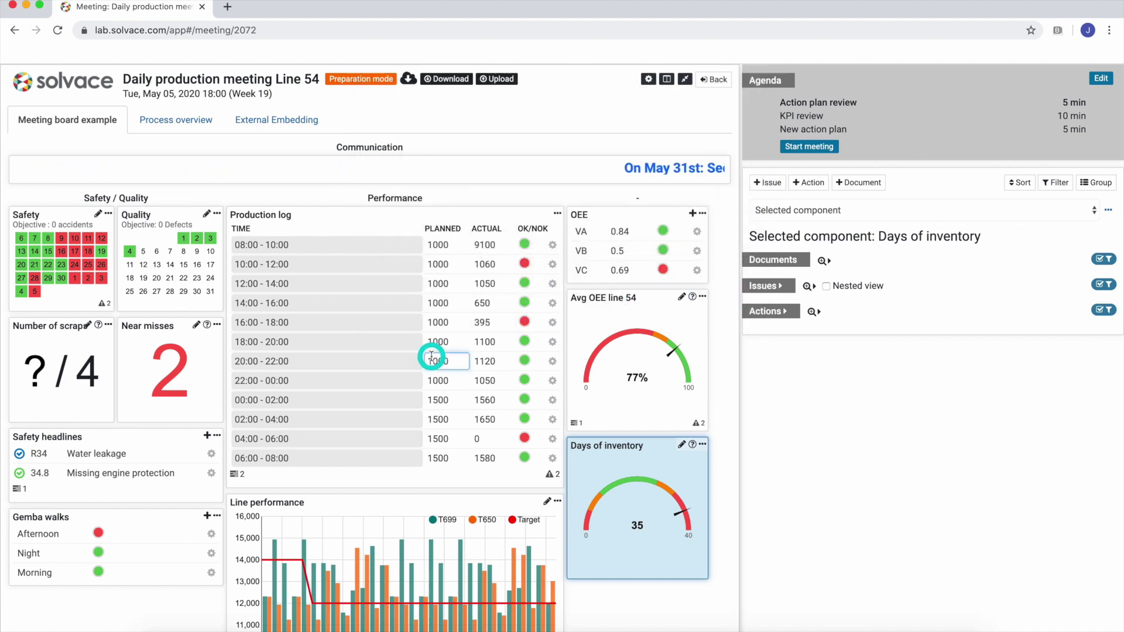
left_click(70, 366)
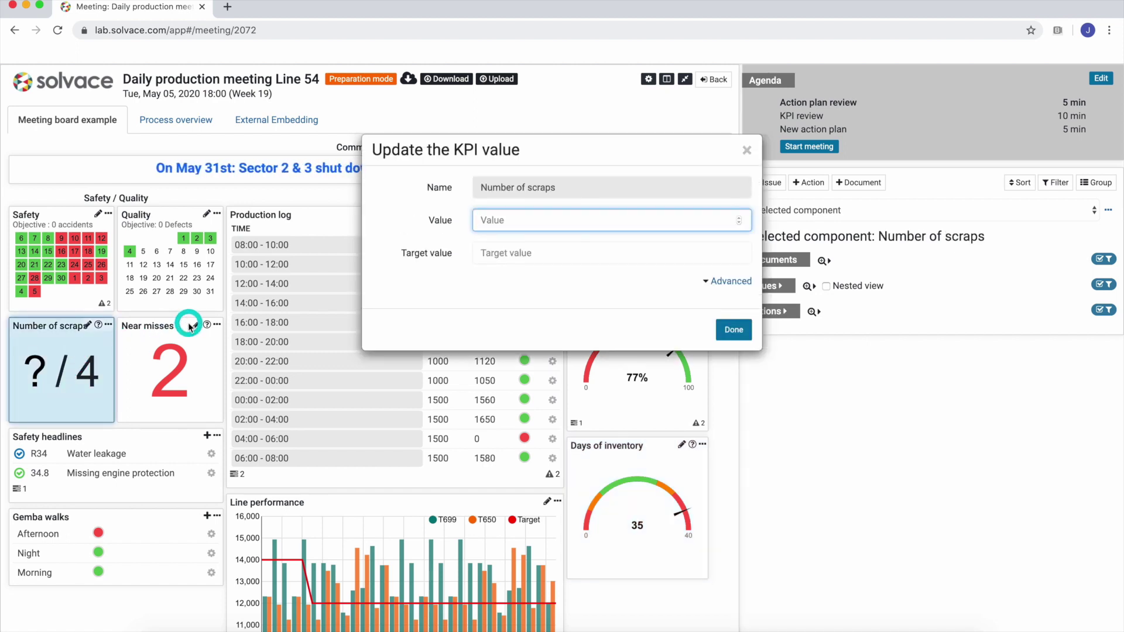
- Record Number of scraps as value 1 against a target of 3
type("1")
left_click(504, 255)
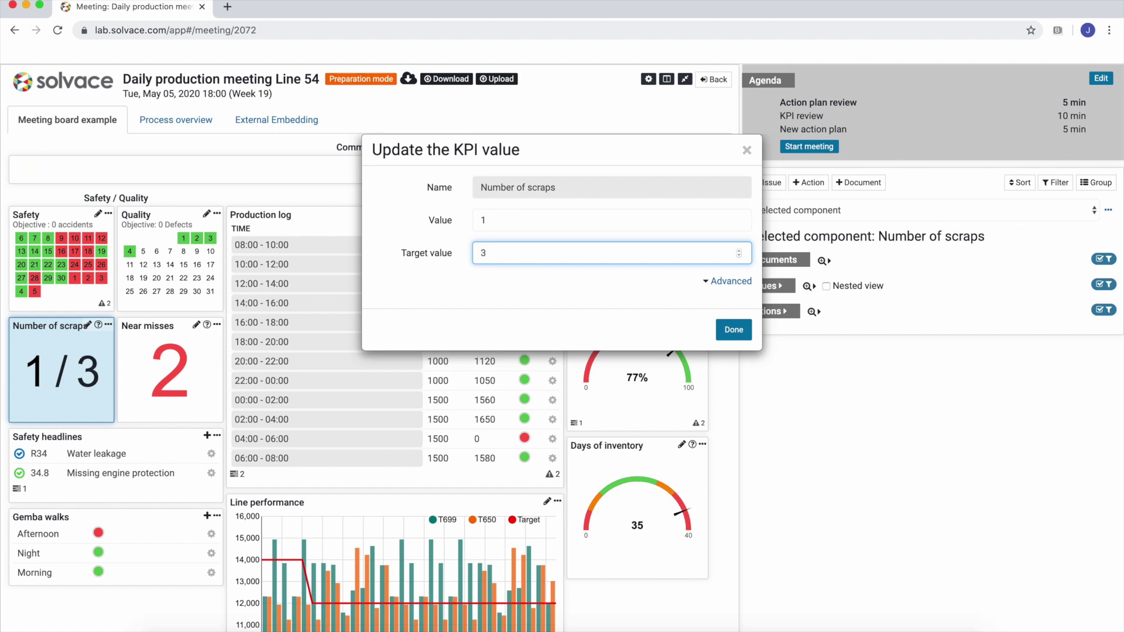
left_click(732, 328)
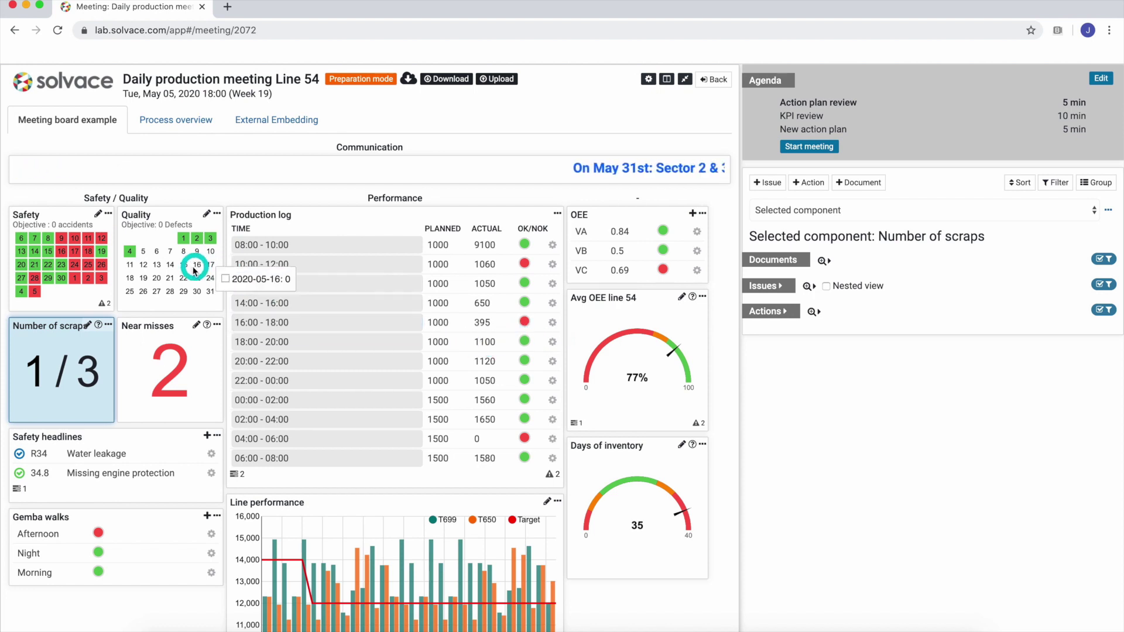
- Log 2 Quality defects for 2020-05-05 in the Quality calendar
mouse_move(176, 271)
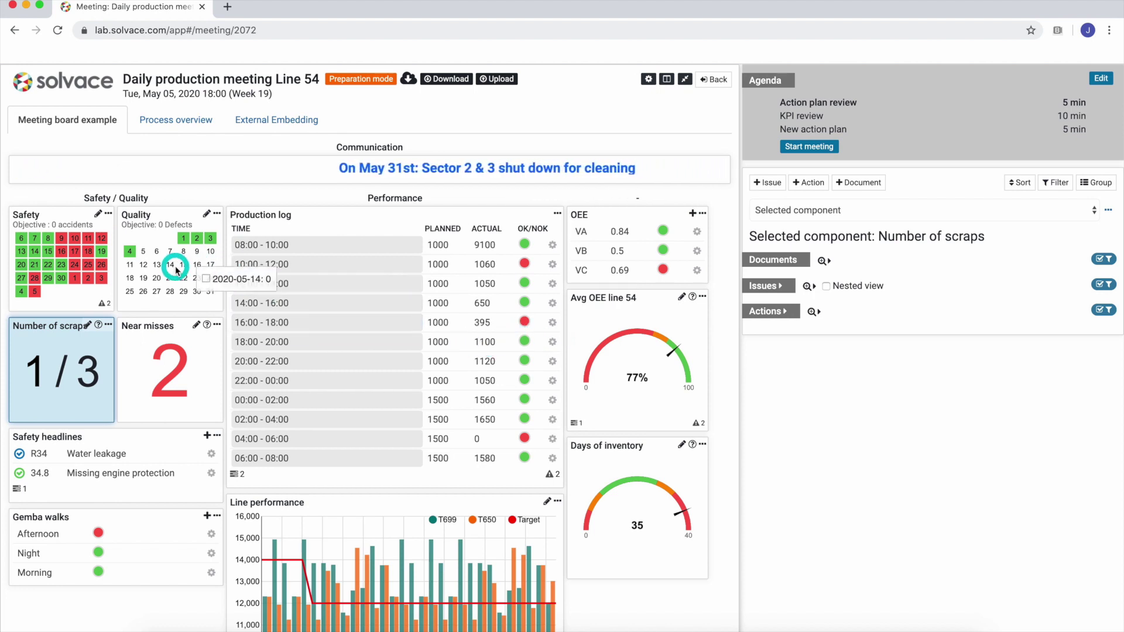
left_click(206, 214)
left_click(480, 252)
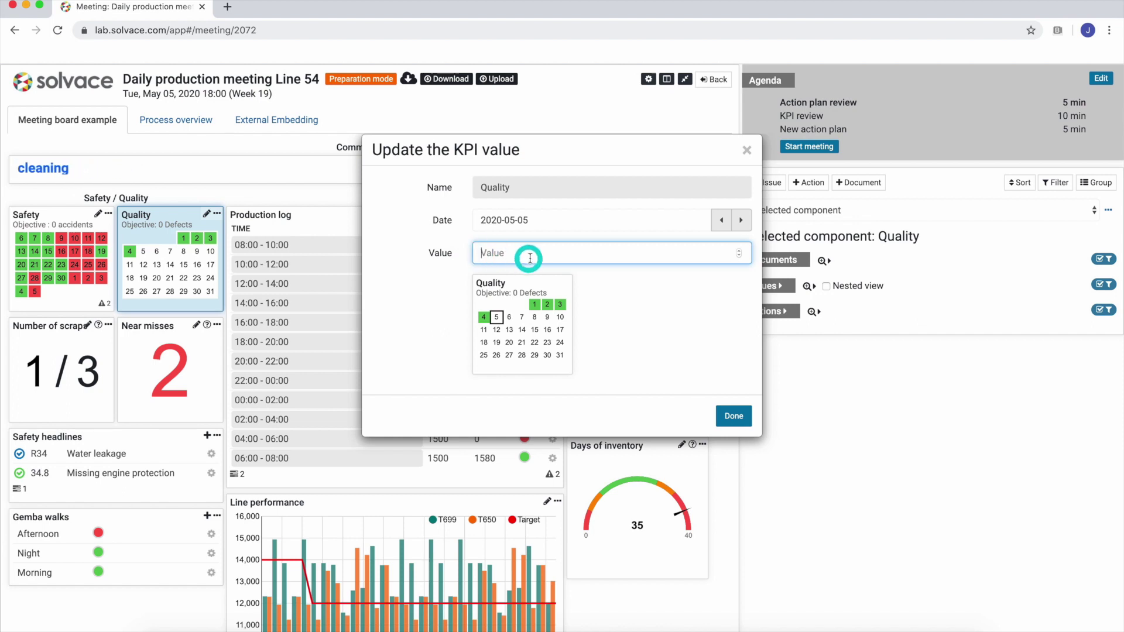
type("2")
left_click(606, 314)
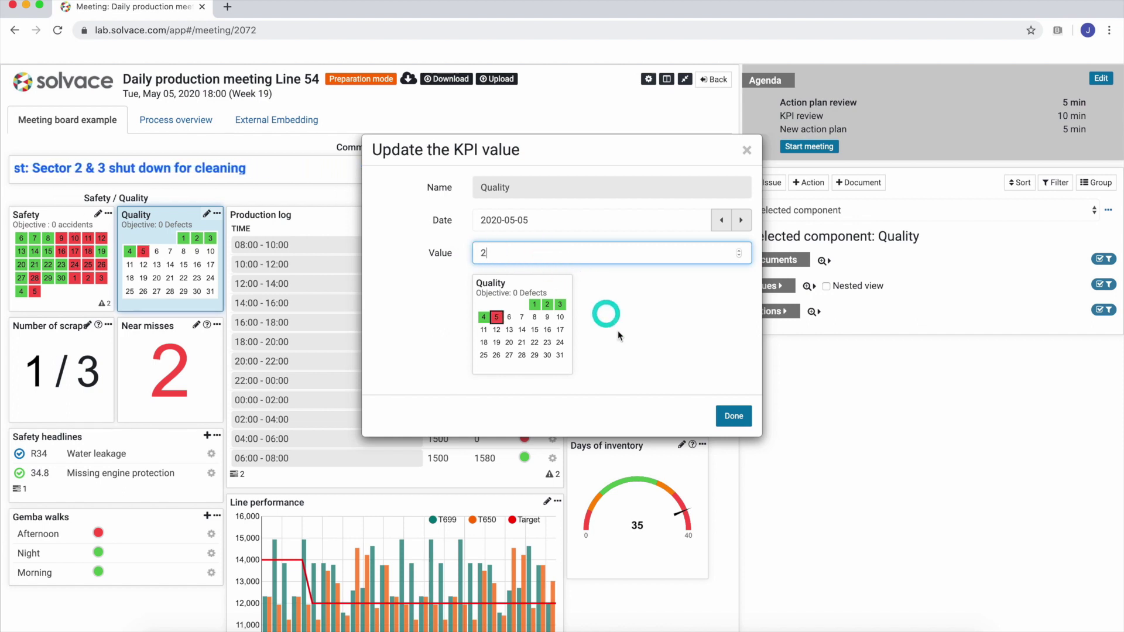
left_click(730, 418)
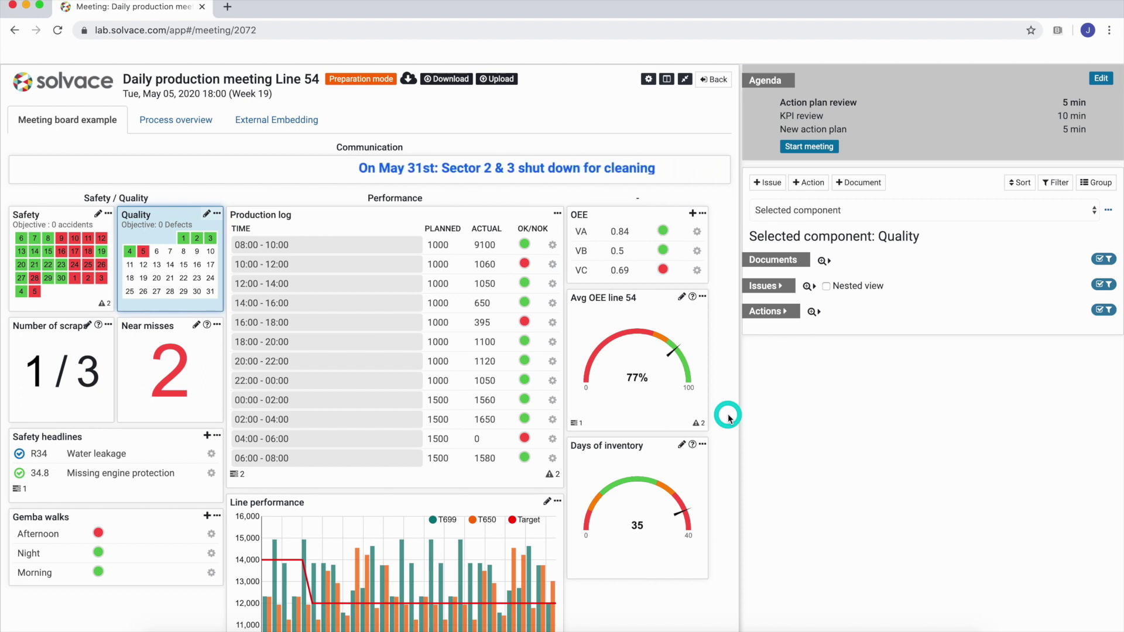
- Change T699 line performance for 2020-05-05 to 12320, leaving T650 at 13020 and target 12000
left_click(633, 440)
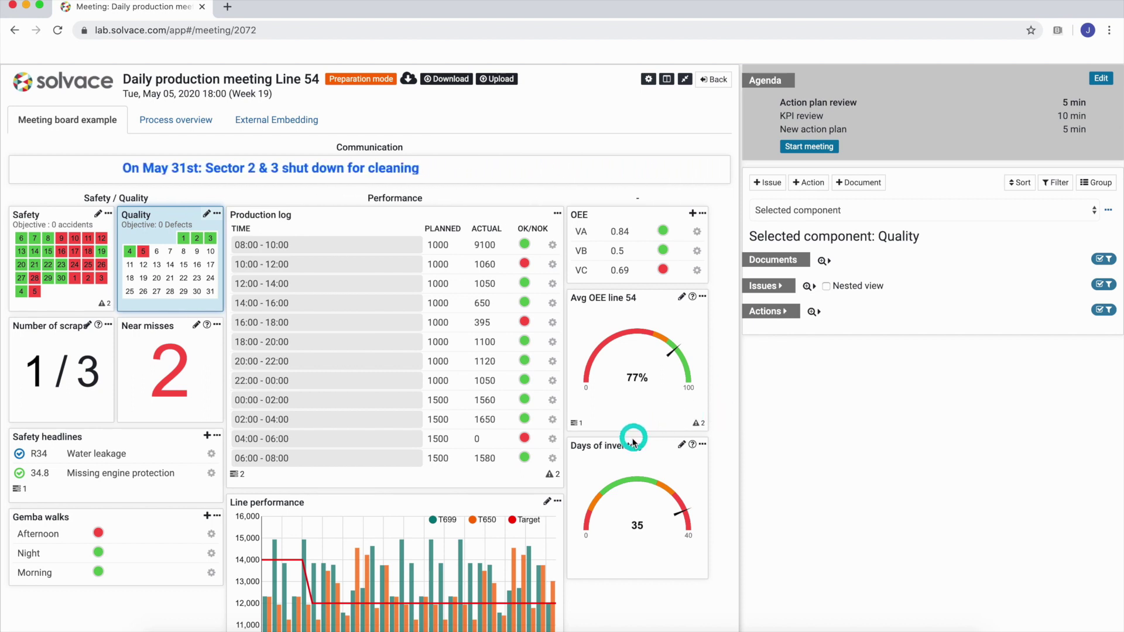
scroll(616, 445, "down", 3)
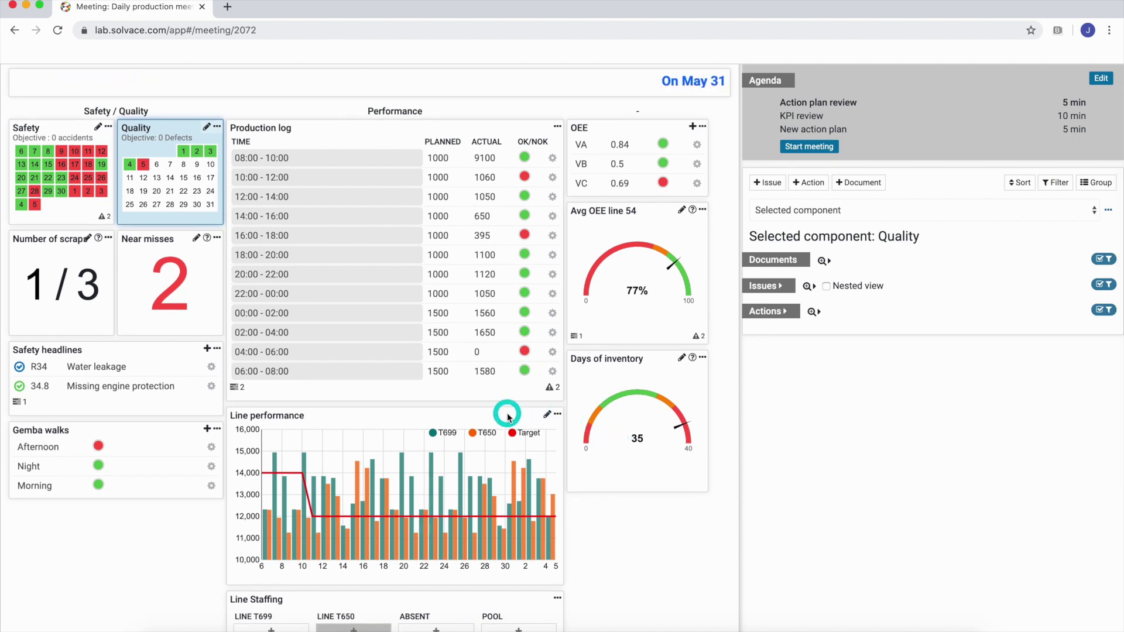
left_click(508, 417)
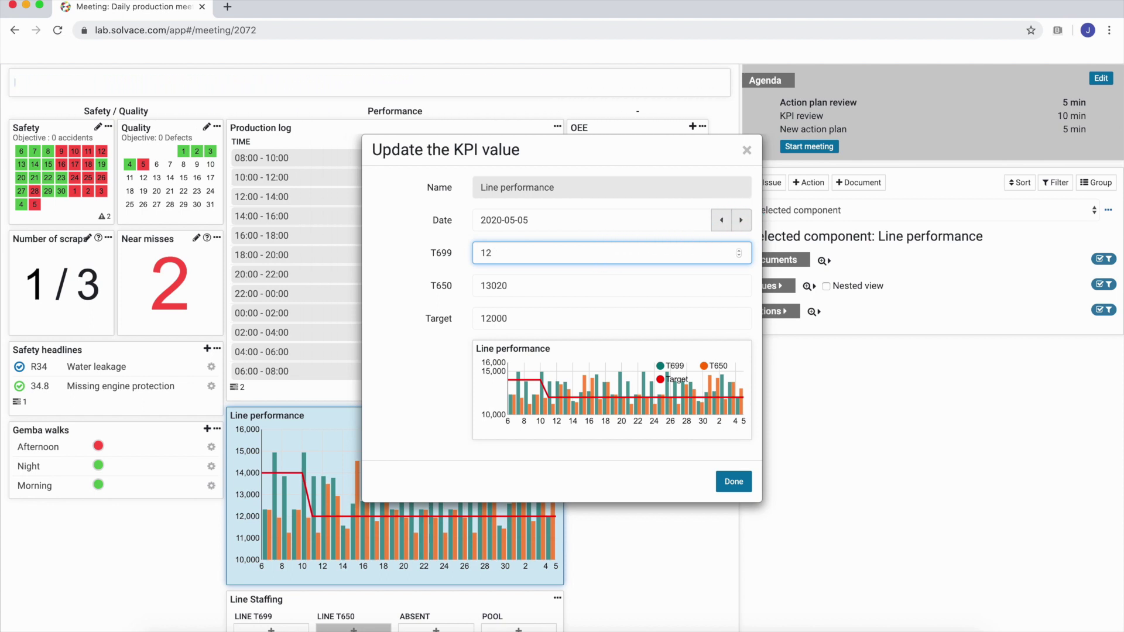
type("32")
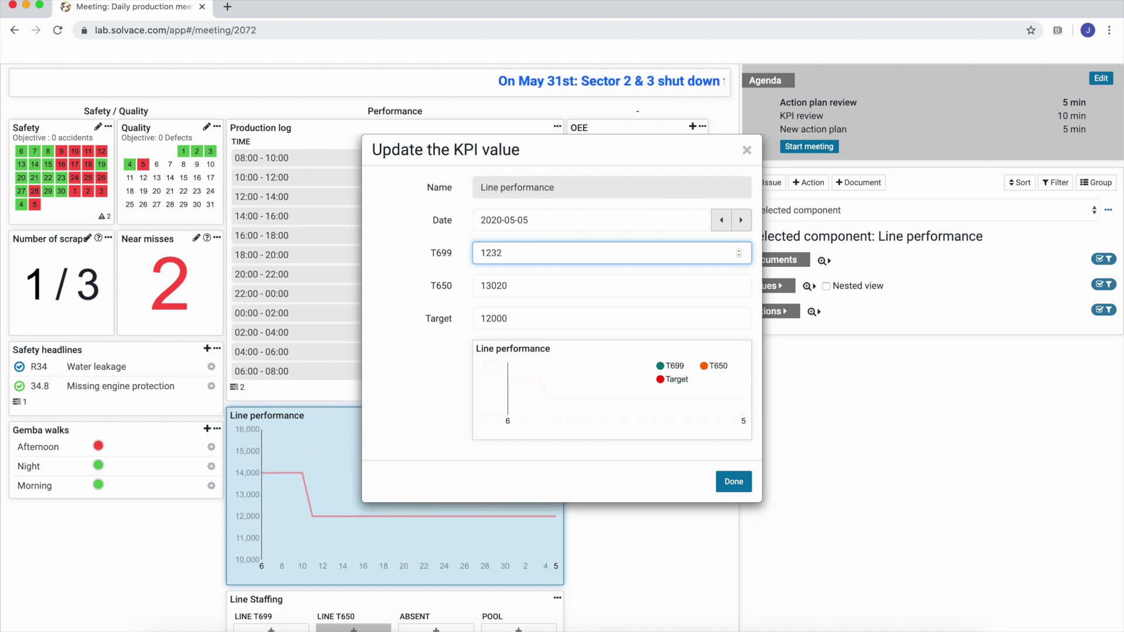
type("0")
left_click(612, 268)
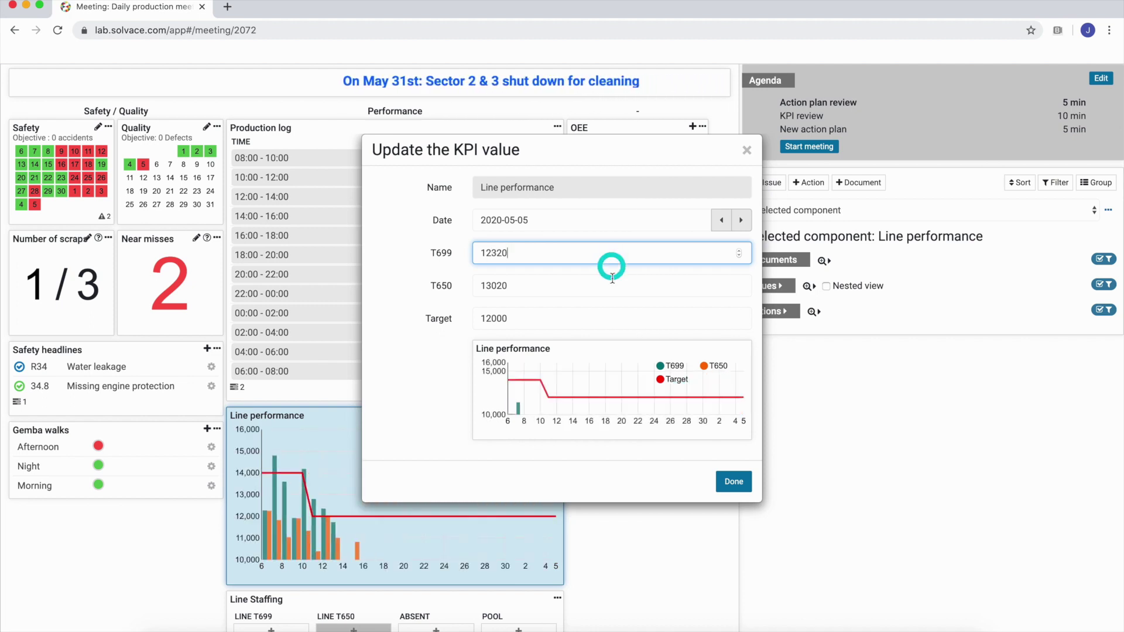
left_click(577, 293)
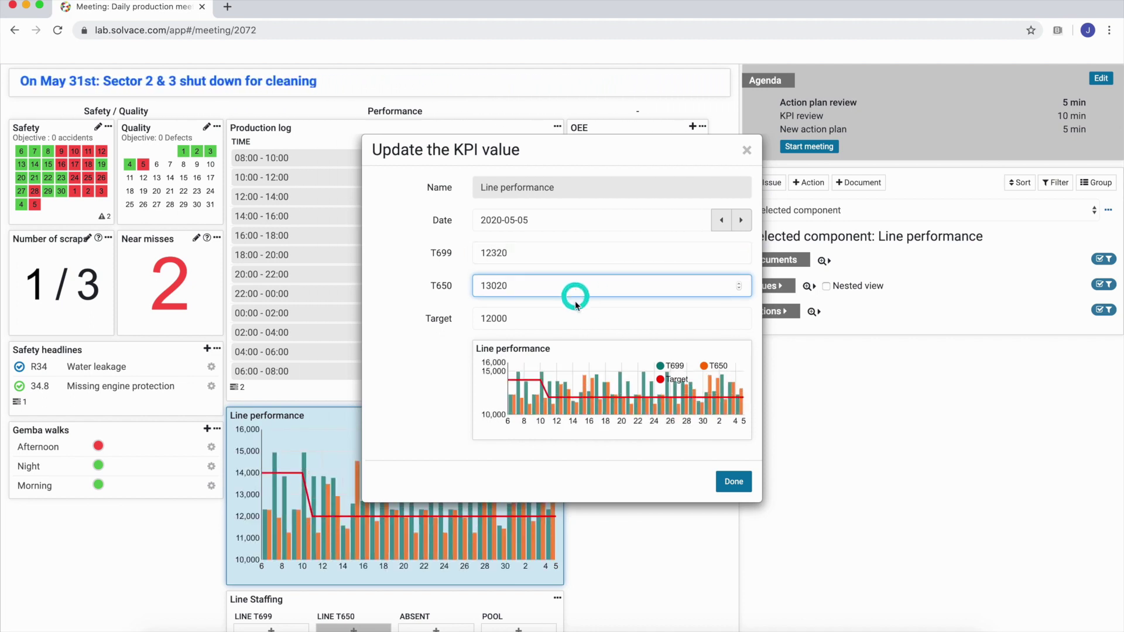
left_click(568, 321)
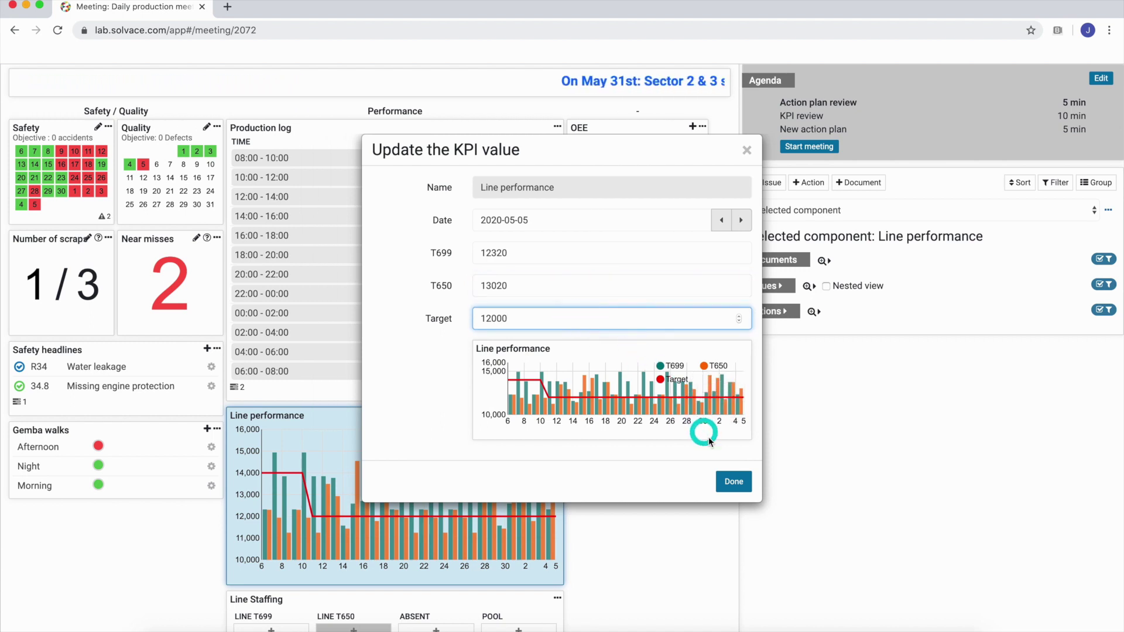
left_click(735, 482)
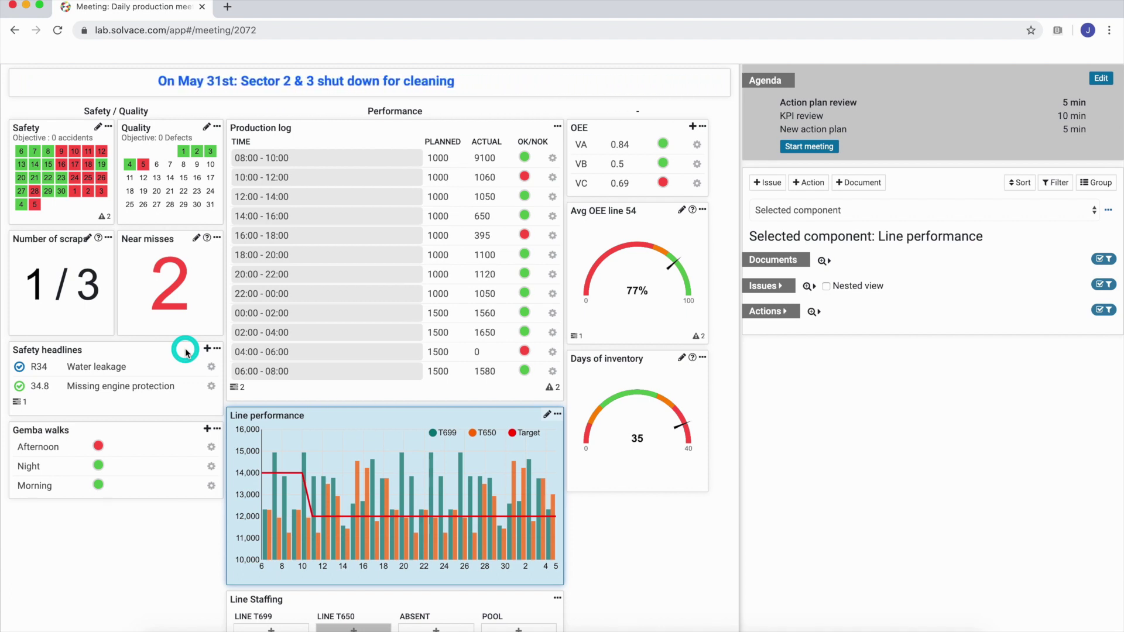
left_click(20, 368)
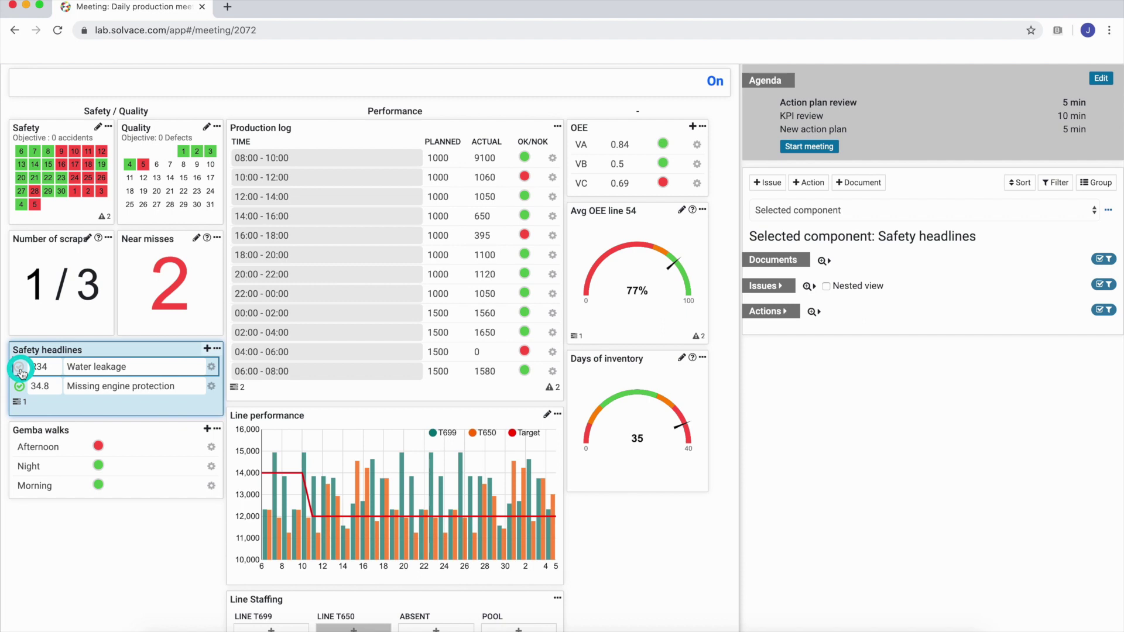
- Add two empty headline rows to Safety headlines beneath Water leakage and Missing engine protection
left_click(126, 367)
left_click_drag(126, 366, 245, 382)
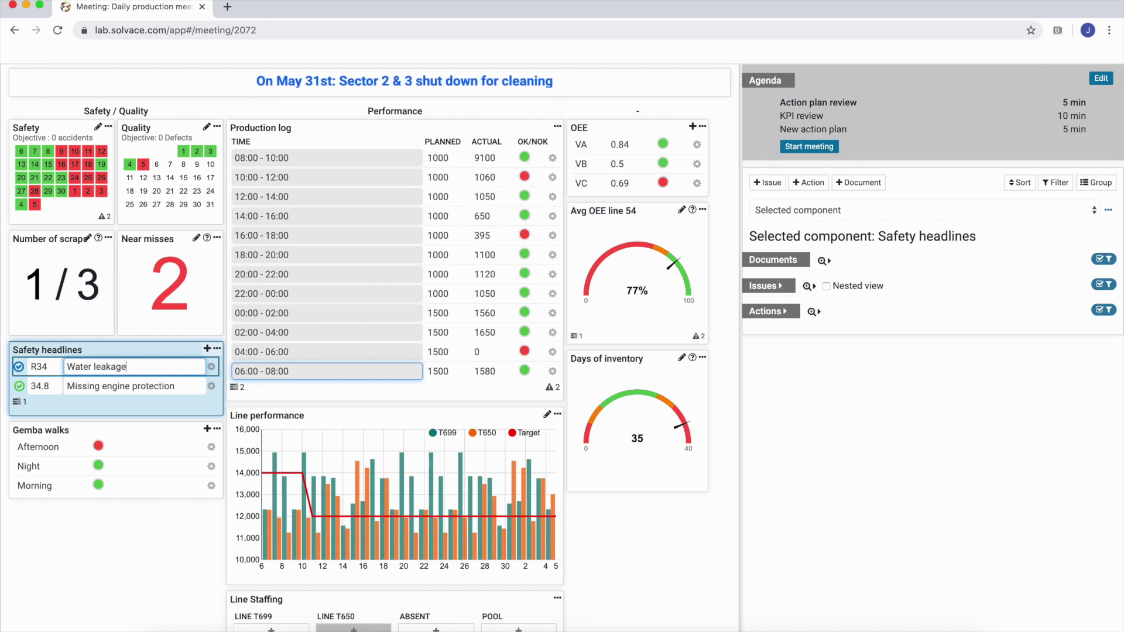
left_click_drag(95, 376, 213, 370)
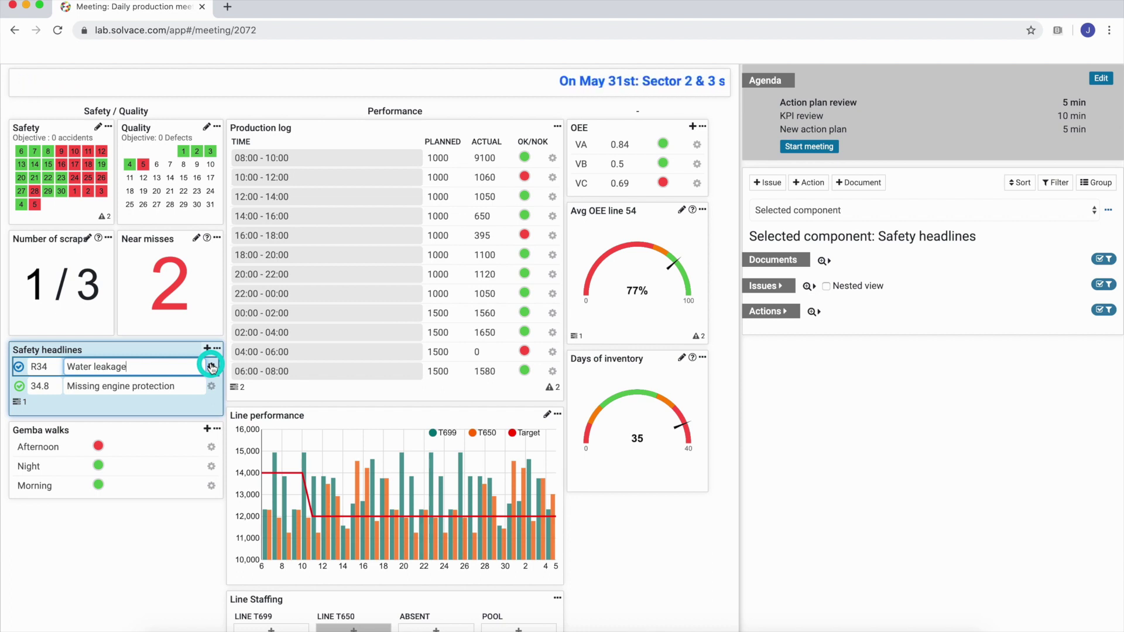
left_click_drag(212, 367, 208, 351)
left_click(207, 350)
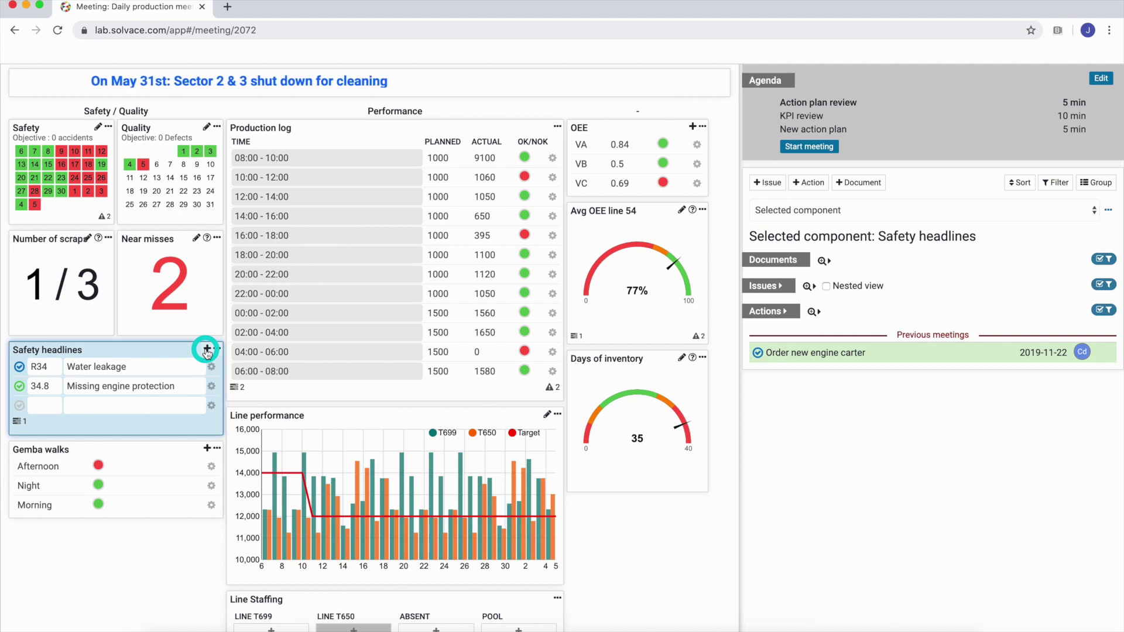
left_click(207, 351)
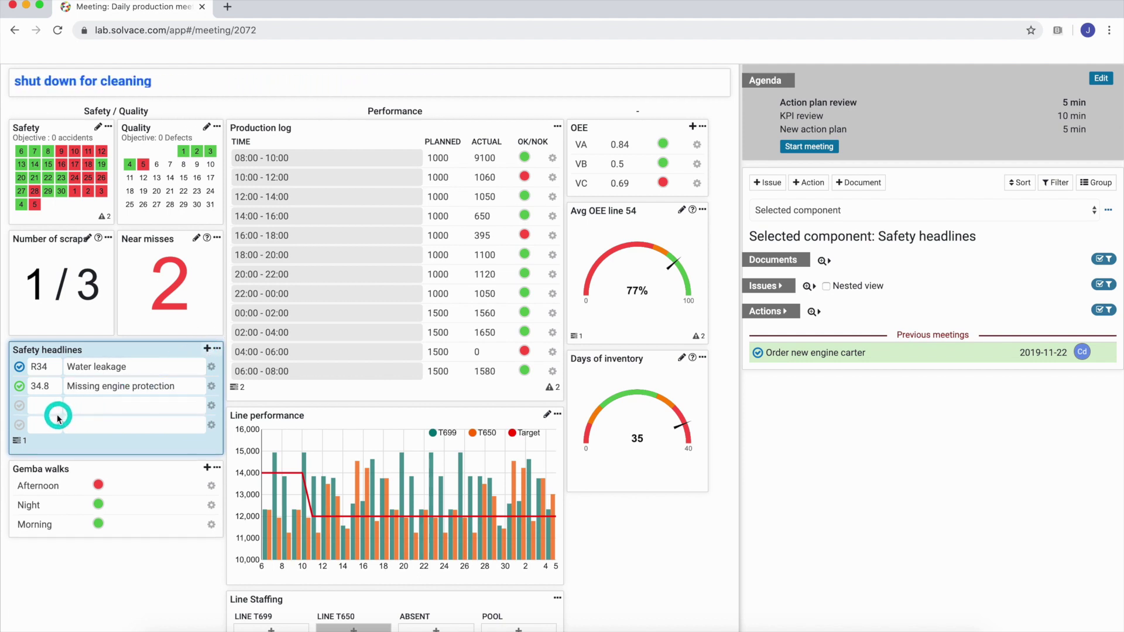
left_click(41, 404)
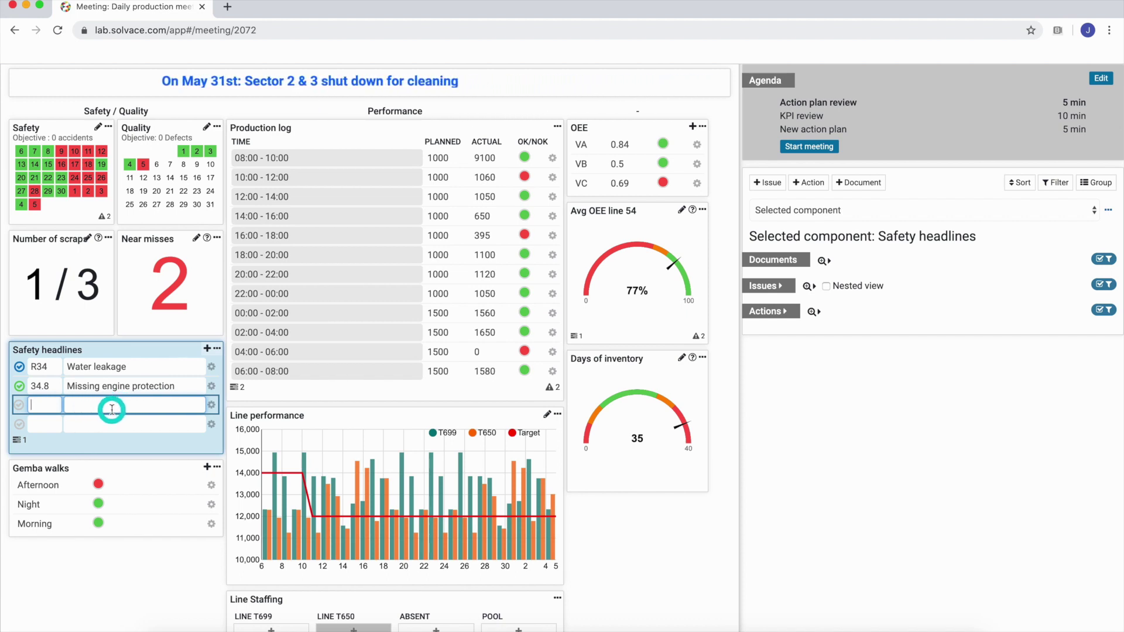
- Add a new Line Staffing card under ABSENT carrying the absent worker's name
scroll(278, 447, "down", 2)
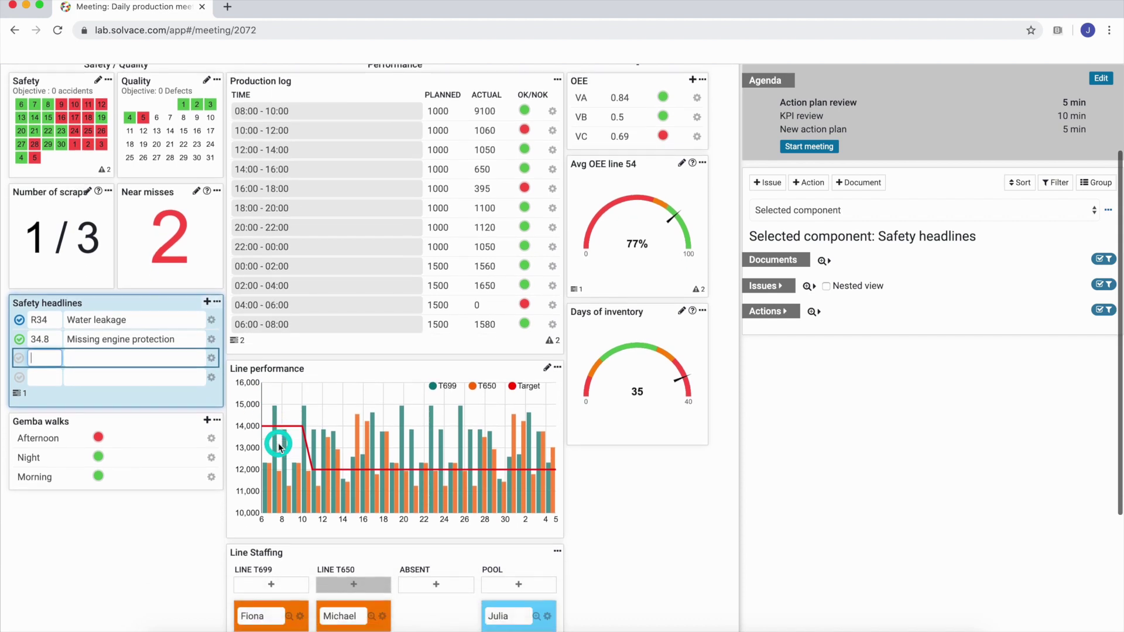
scroll(279, 446, "down", 2)
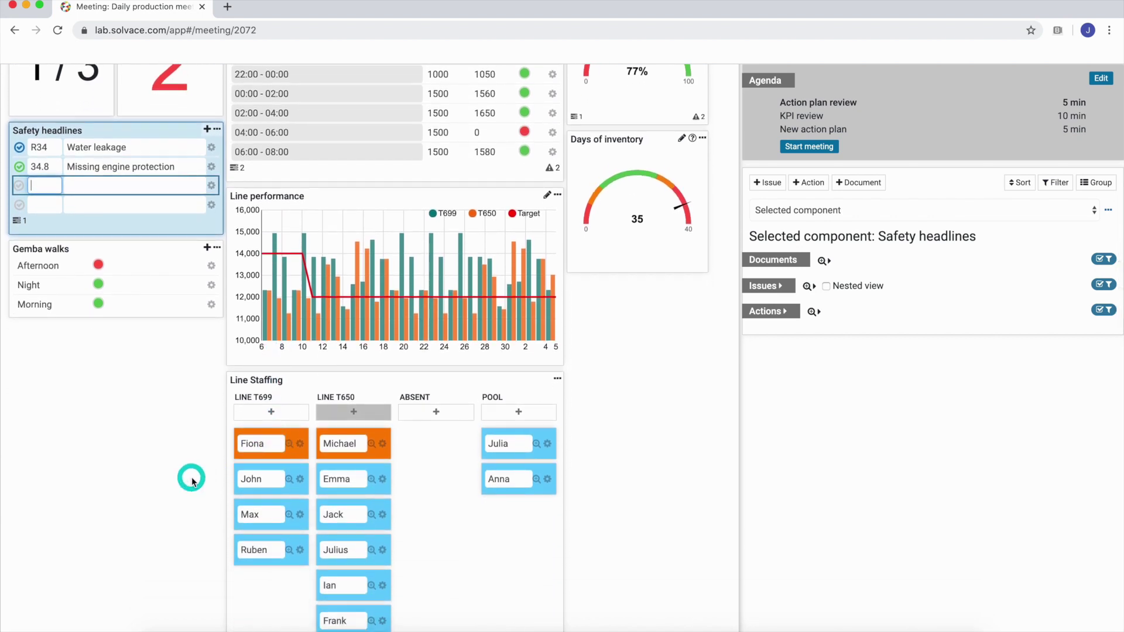
left_click(446, 414)
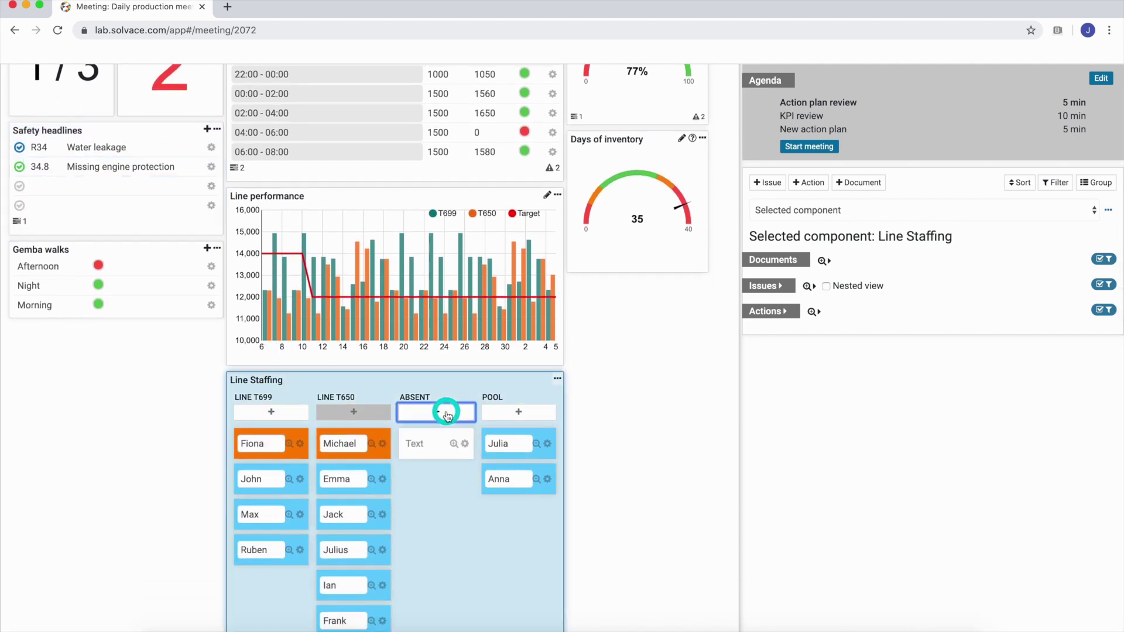
left_click(425, 445)
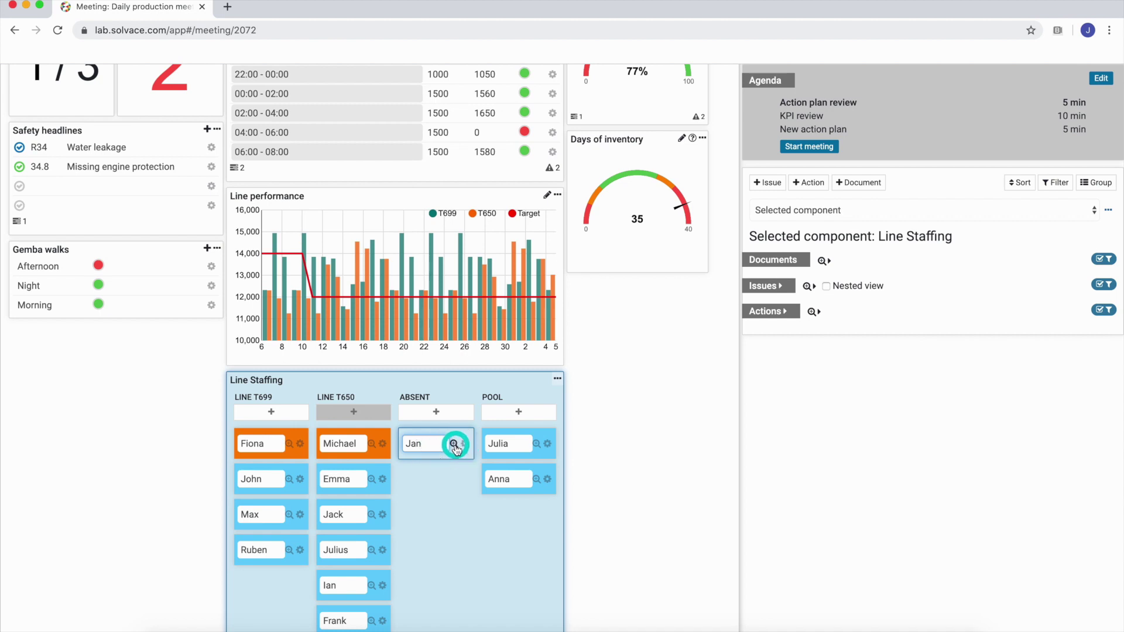
left_click(455, 444)
- Give the worker's card Level 3 job rotation and an orange background, then move it to POOL
left_click(525, 221)
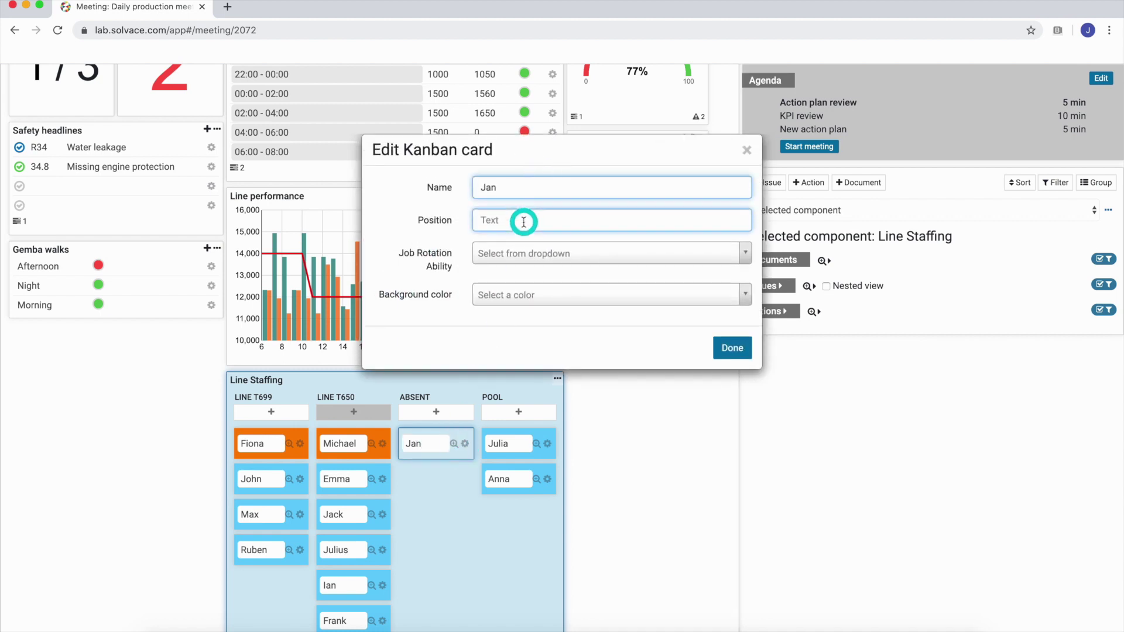
left_click(526, 264)
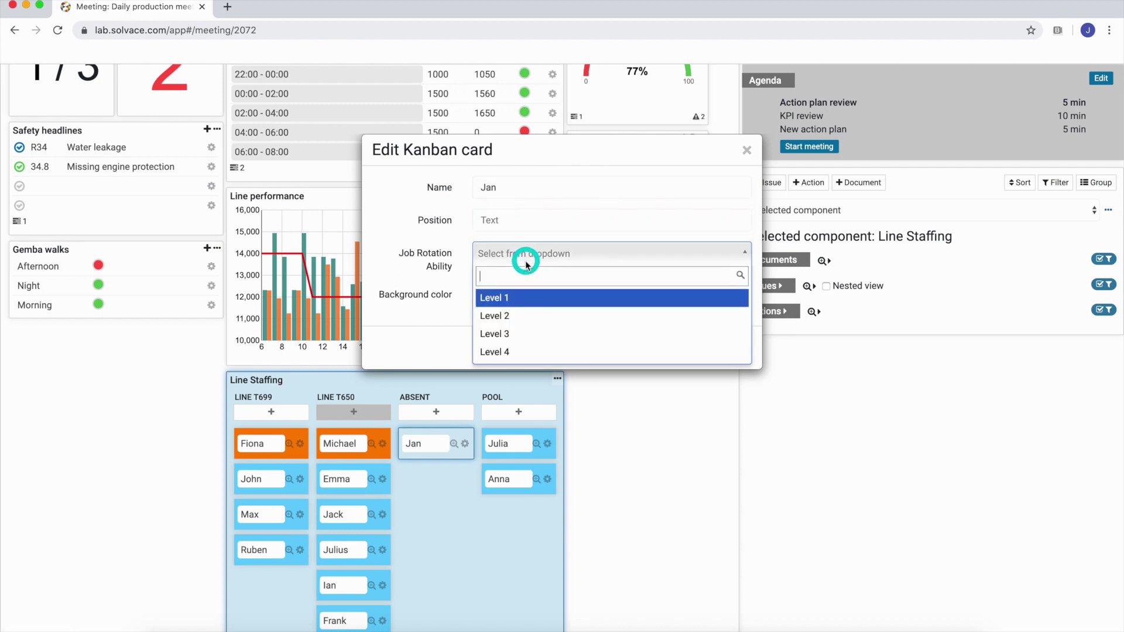
left_click(509, 339)
left_click(518, 296)
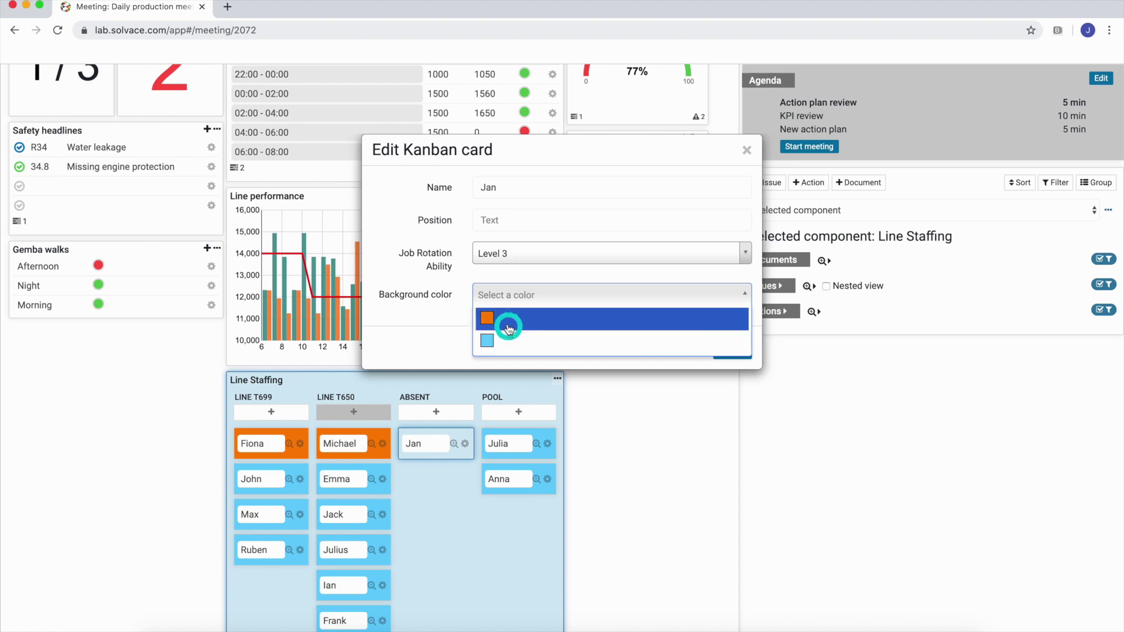
left_click(508, 322)
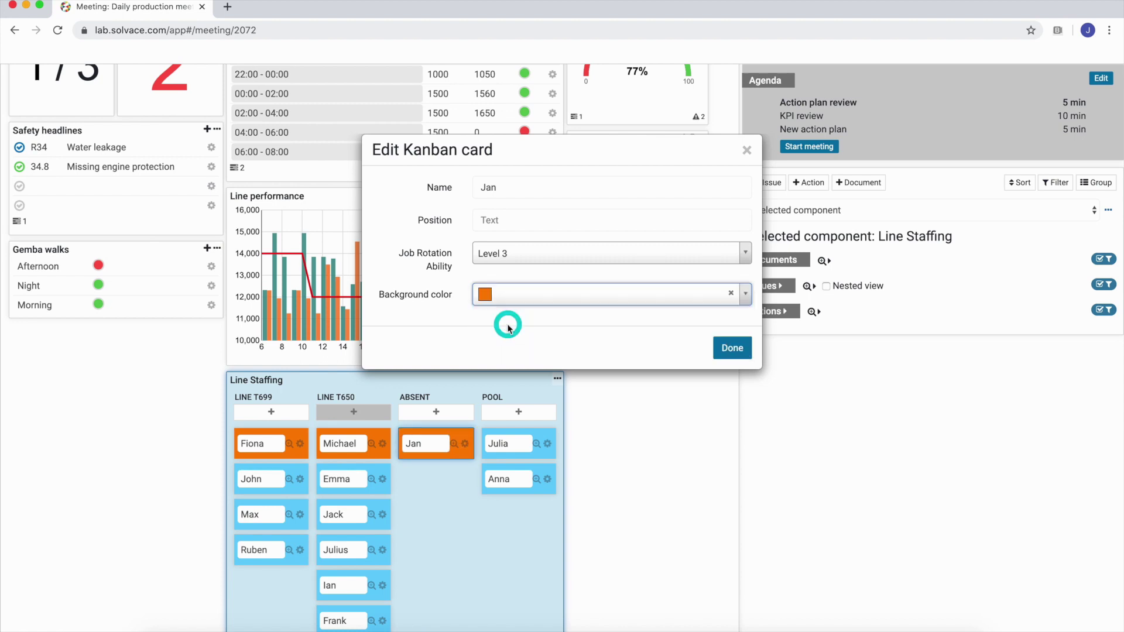
left_click(736, 349)
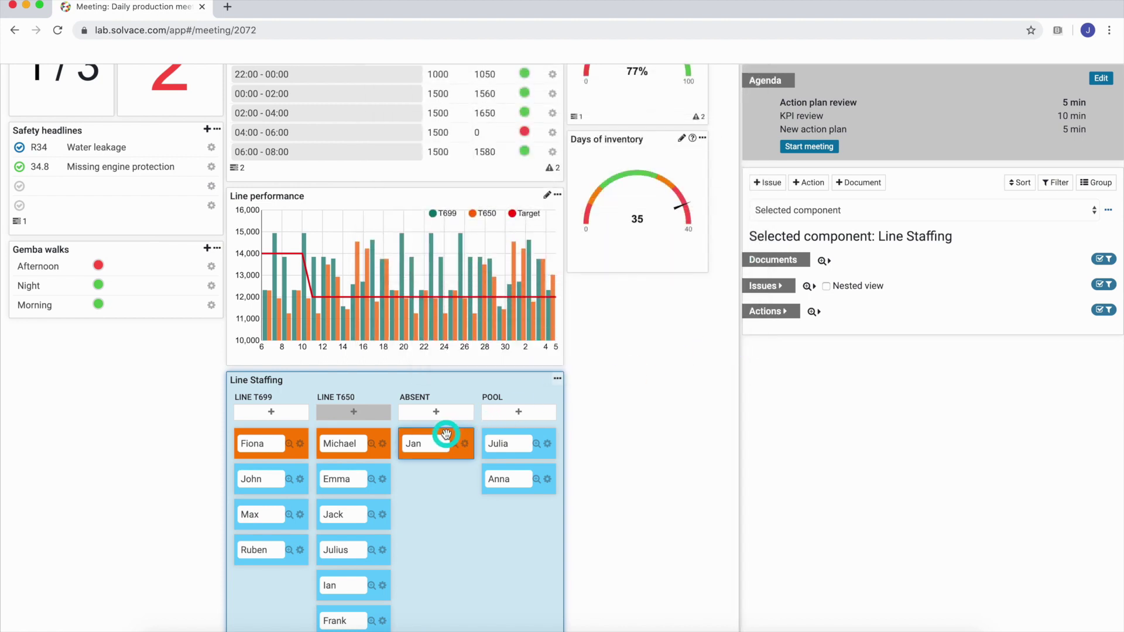
left_click_drag(450, 433, 522, 433)
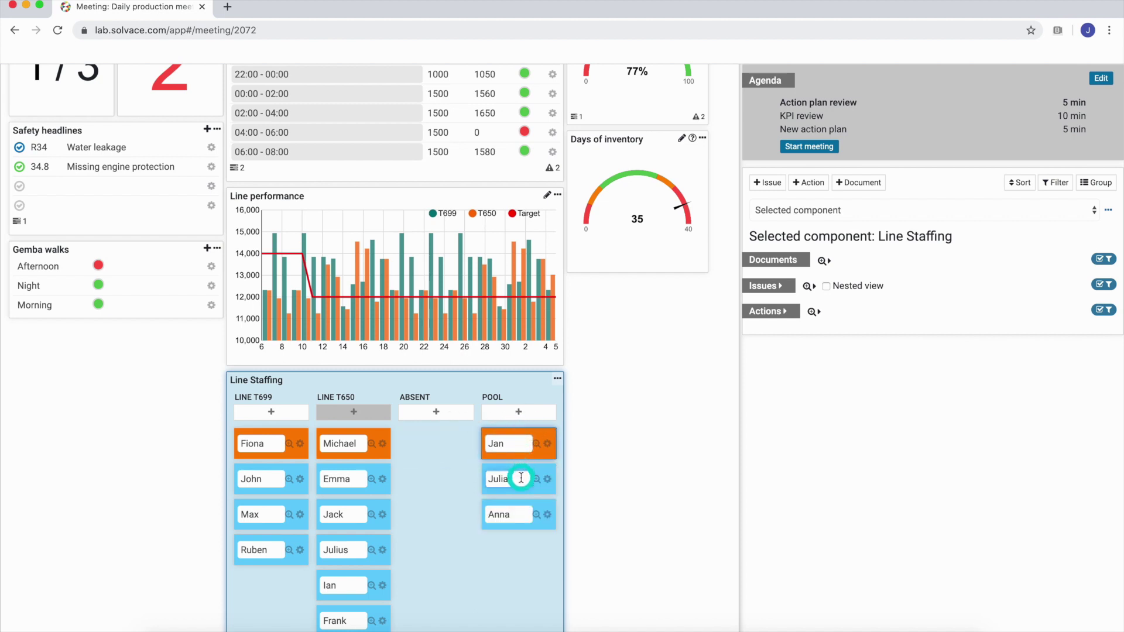
scroll(600, 429, "up", 5)
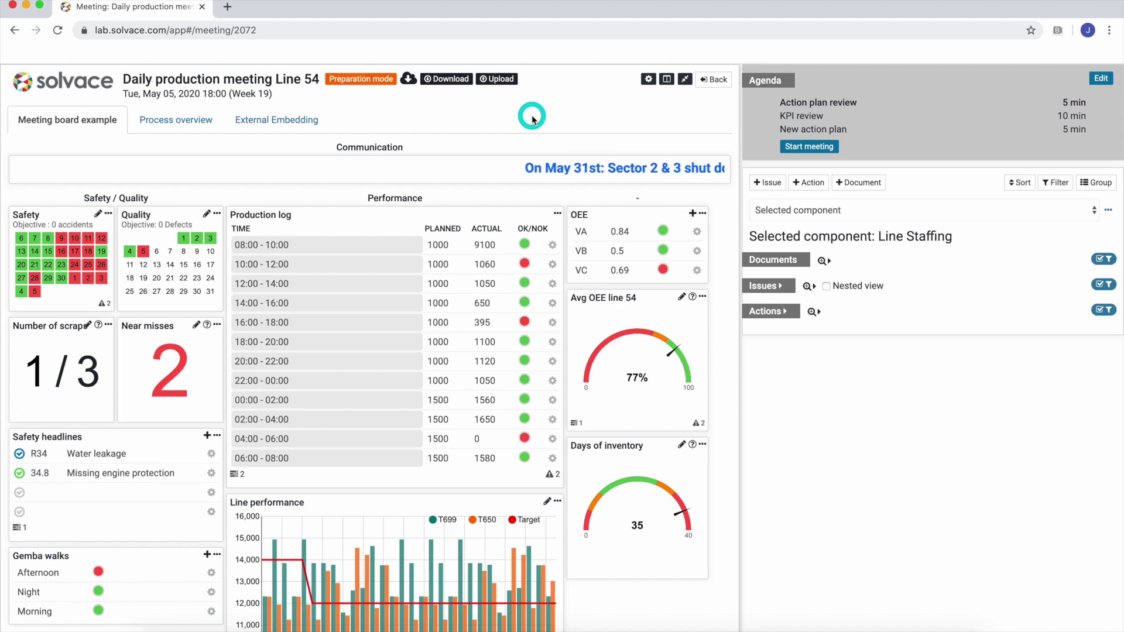
- Export the meeting board and download the resulting Excel workbook
left_click(447, 81)
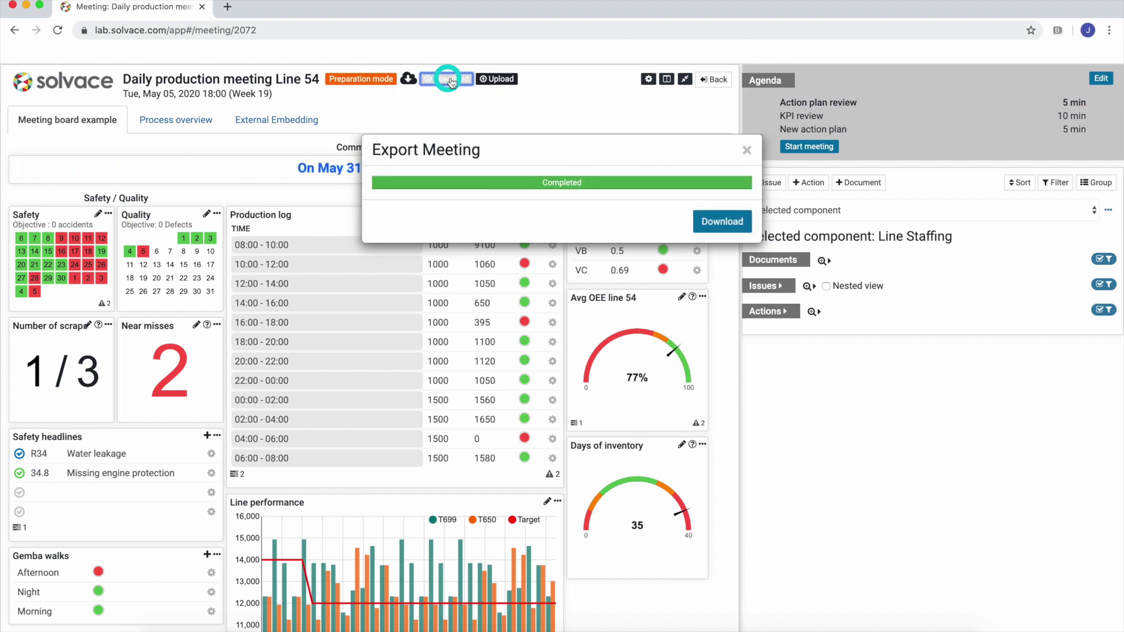
left_click(715, 223)
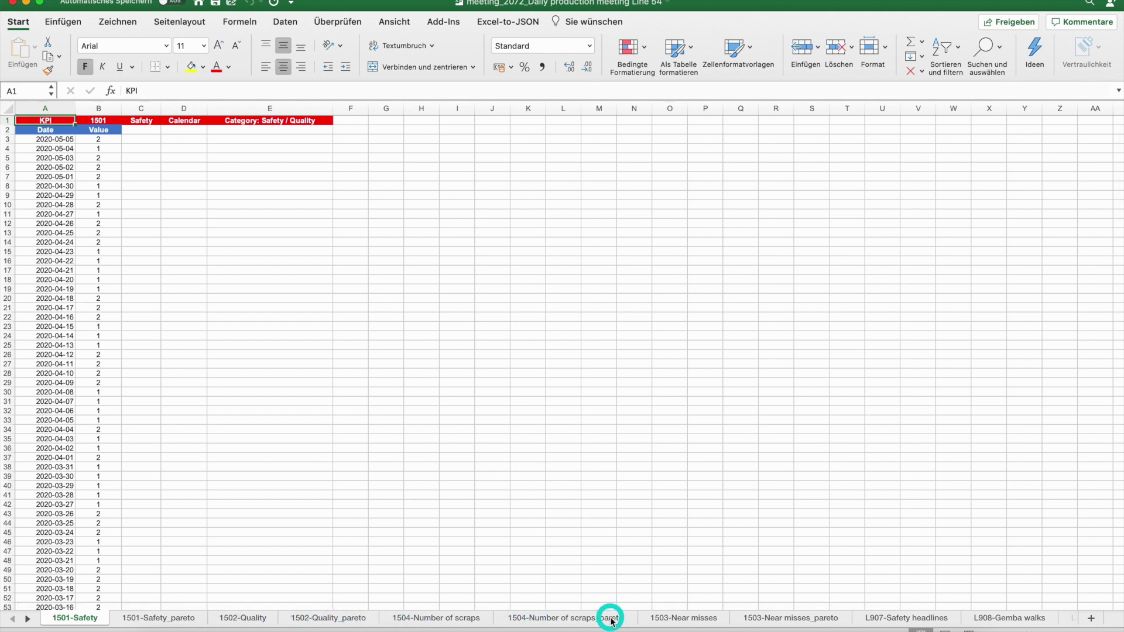
- Enter 53 in cell B3 of the 1503-Near misses sheet, then close the workbook
left_click(701, 619)
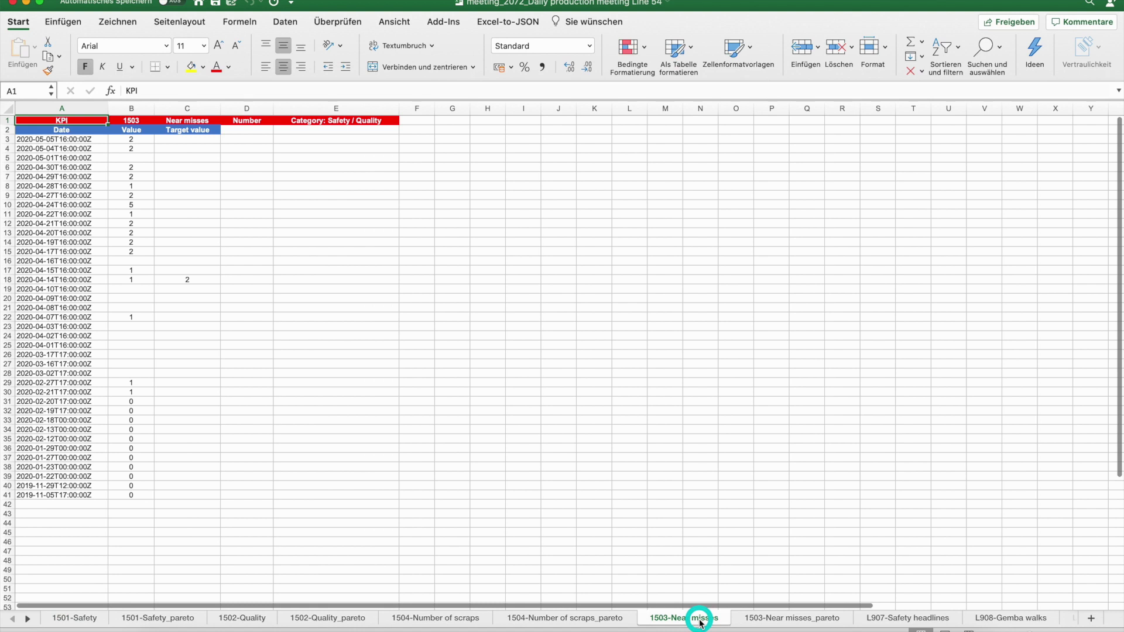
left_click(130, 139)
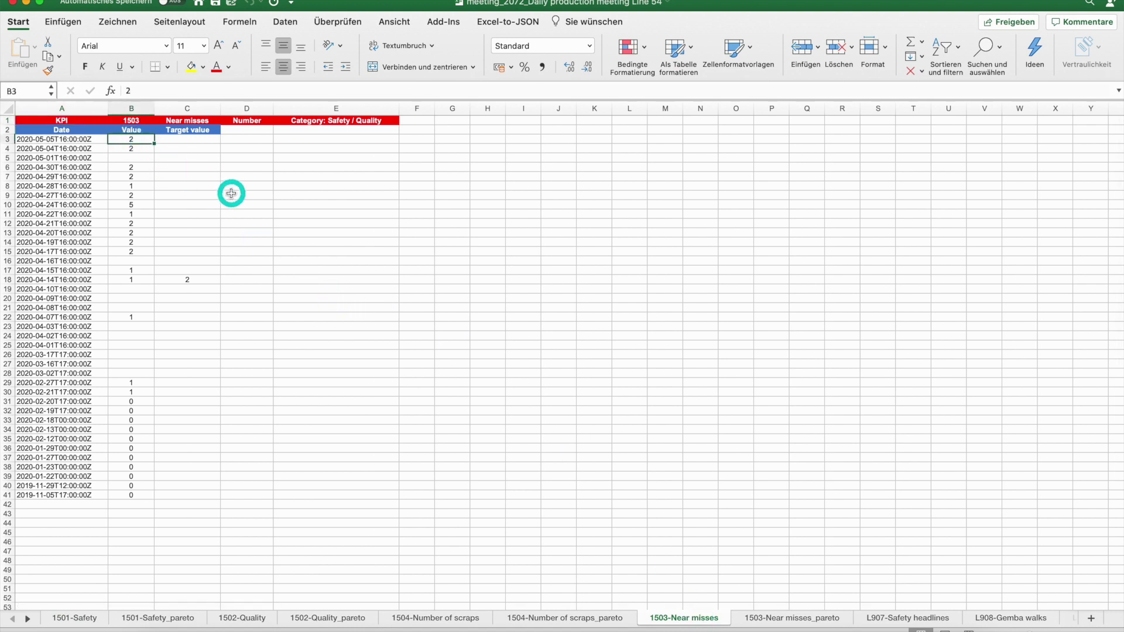
type("53")
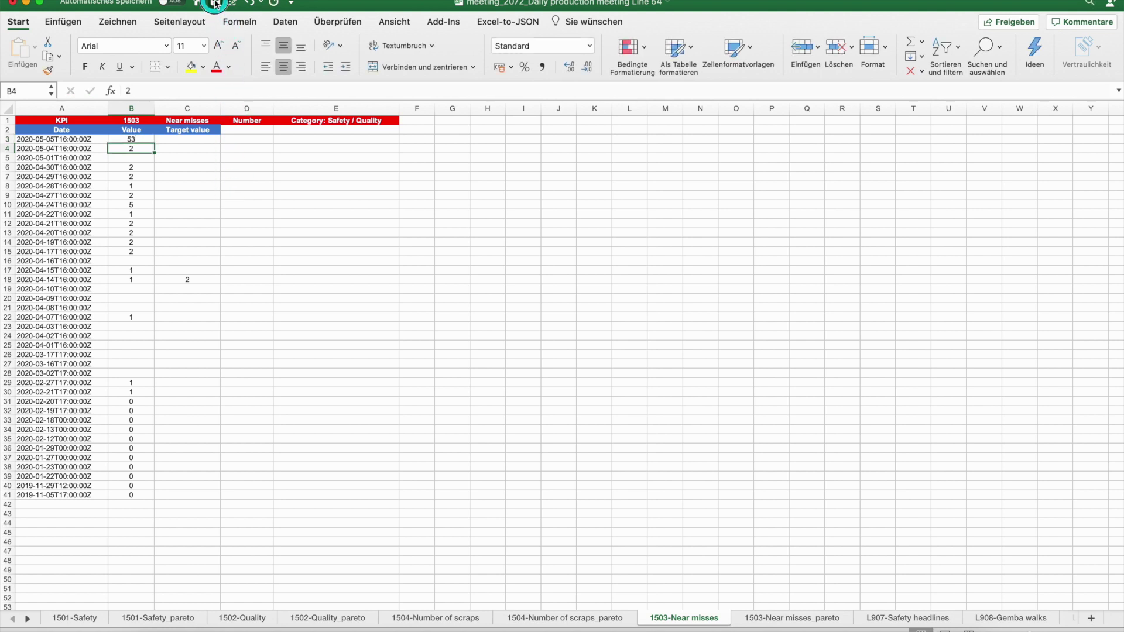
left_click(14, 5)
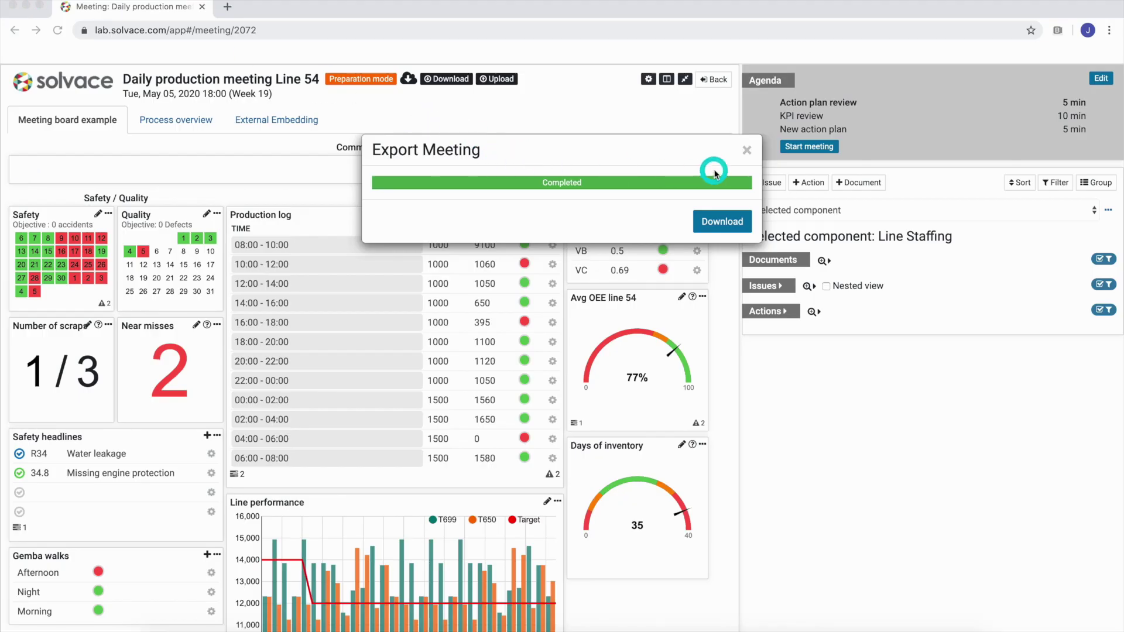
- Upload the edited meeting_2072 workbook into the board, then refresh it with external data
left_click(748, 151)
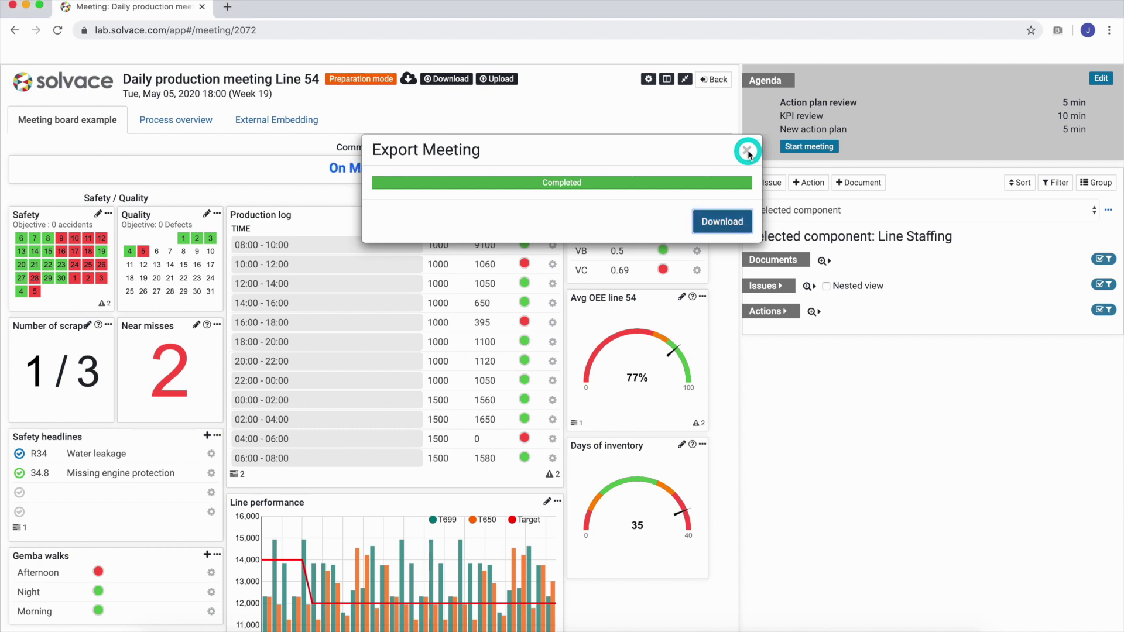
left_click(747, 151)
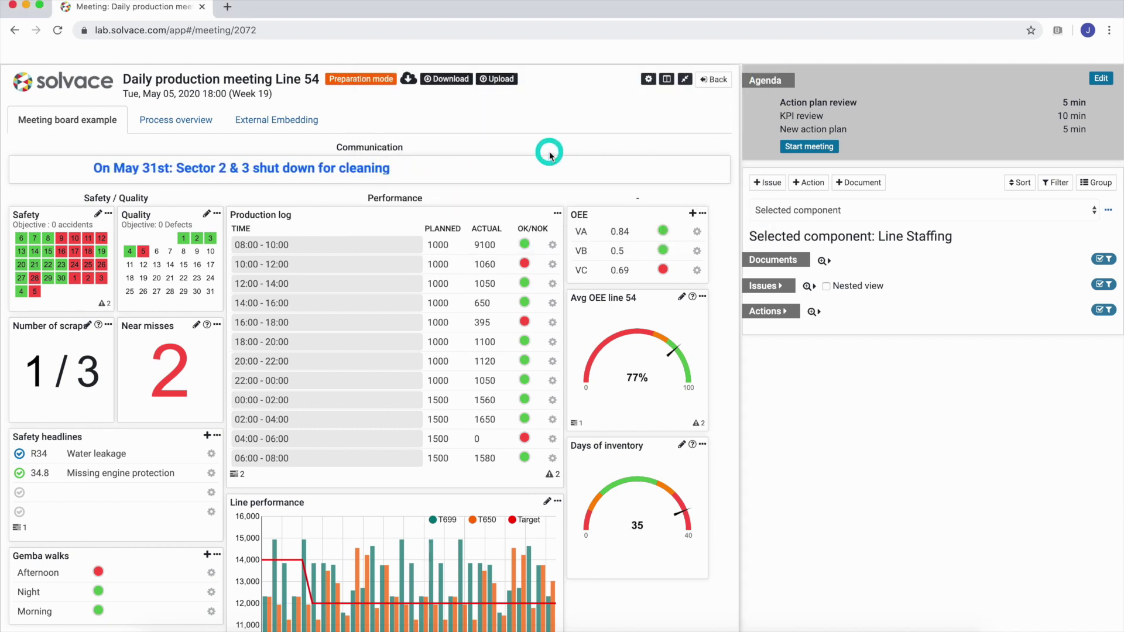
left_click(493, 81)
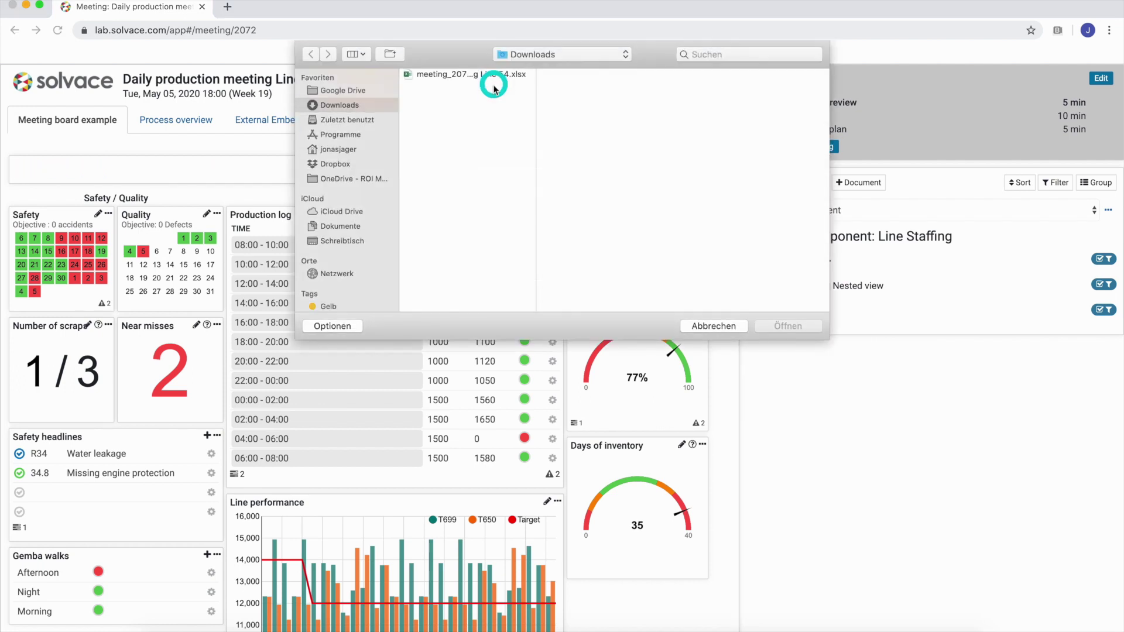
left_click(481, 75)
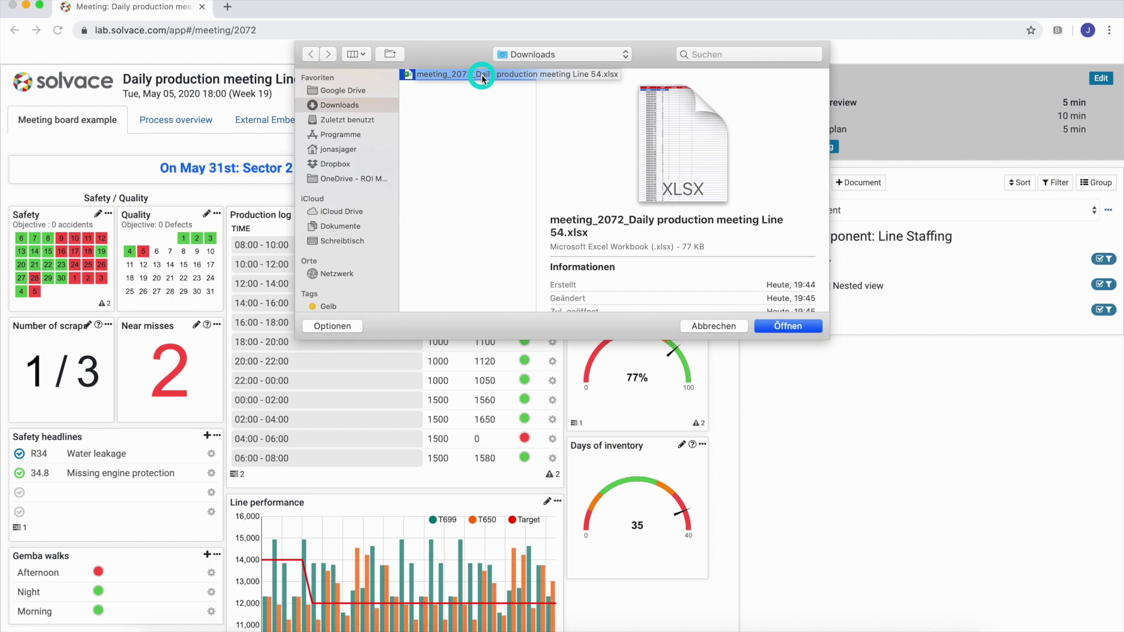
left_click(793, 328)
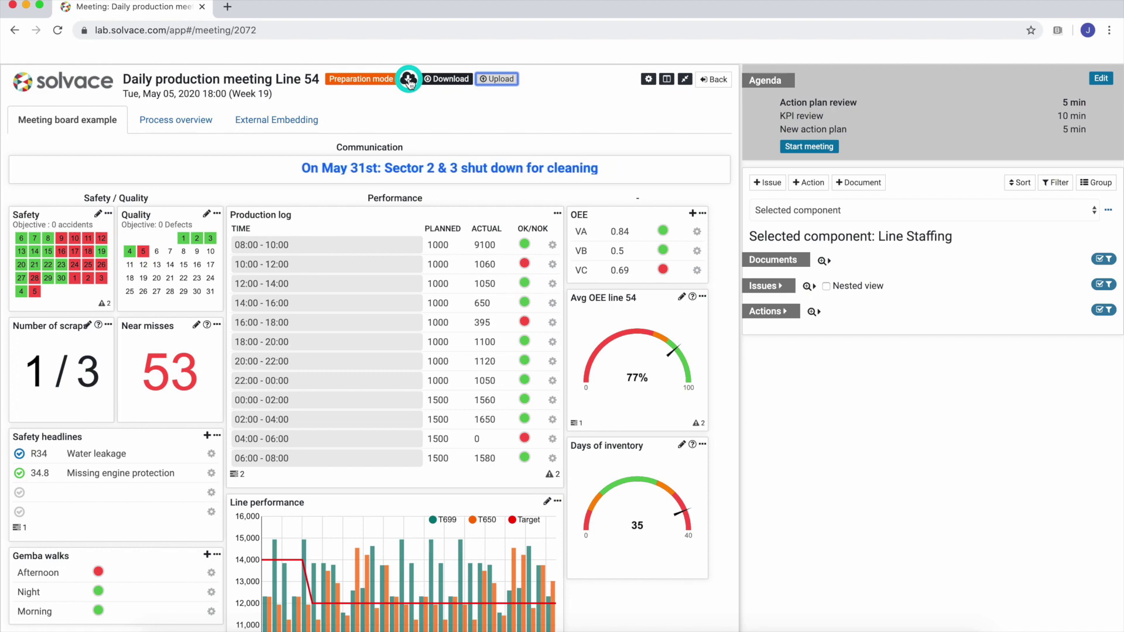
left_click(408, 80)
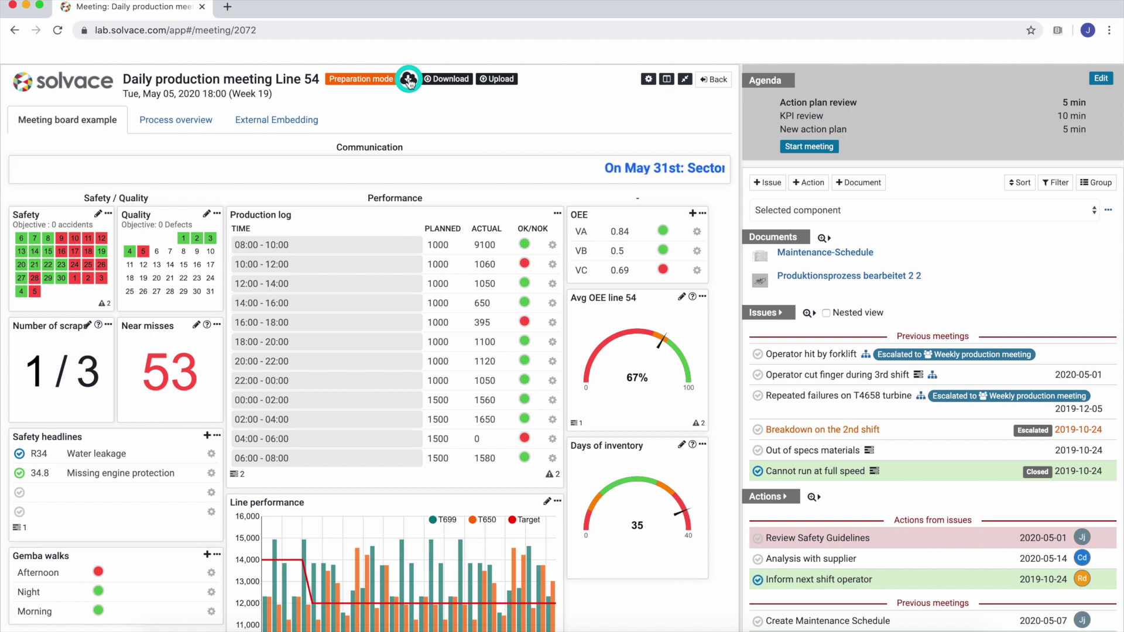
- Confirm Avg OEE line 54 reads 67% and filter the panel to its linked items
left_click(697, 323)
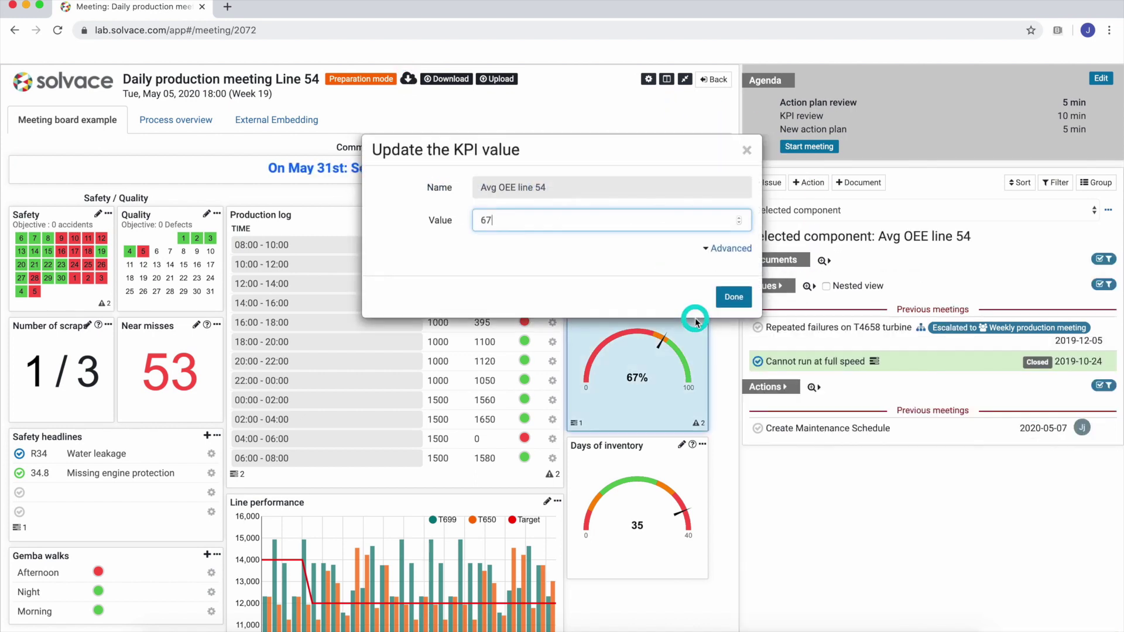
left_click(748, 153)
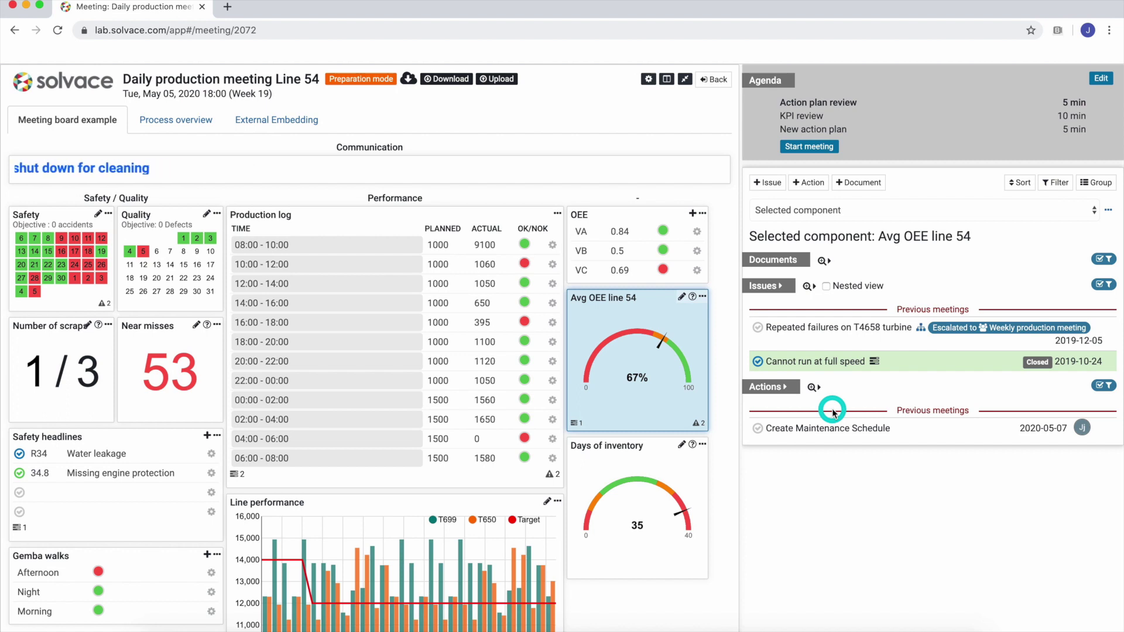
left_click(808, 151)
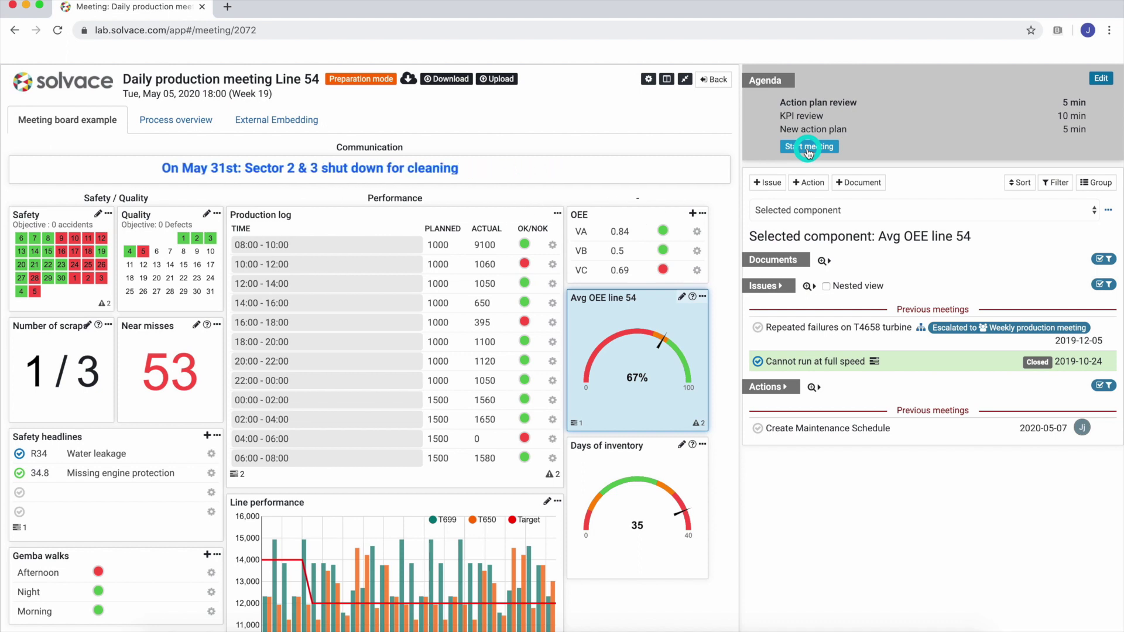
- Start the Line 54 meeting and review the Near misses and Avg OEE line 54 items
left_click(808, 149)
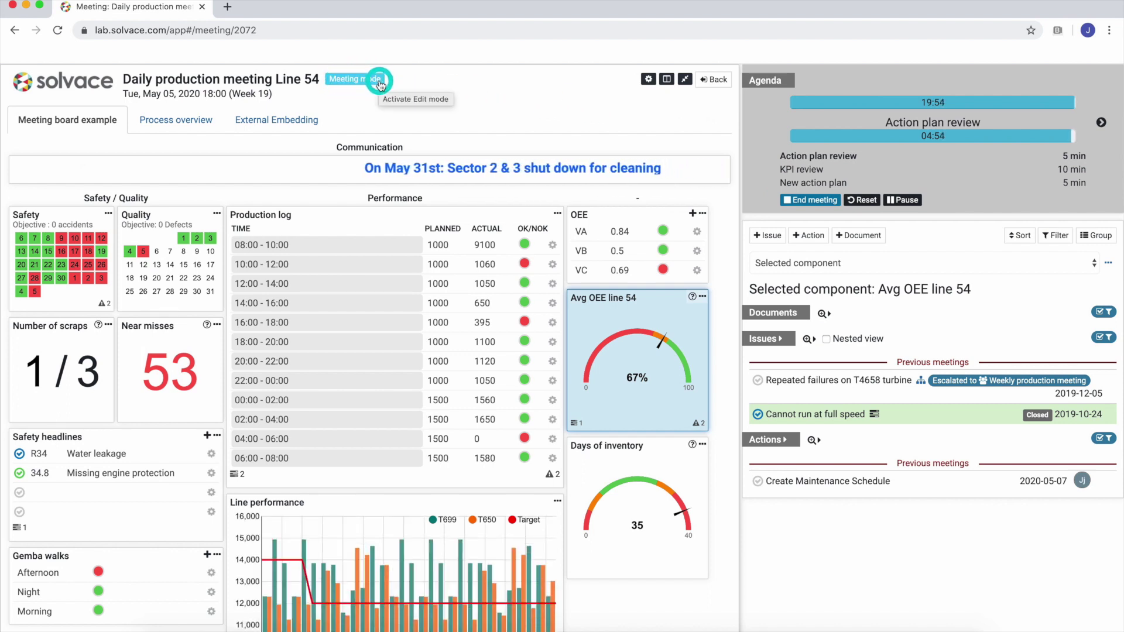
left_click(192, 337)
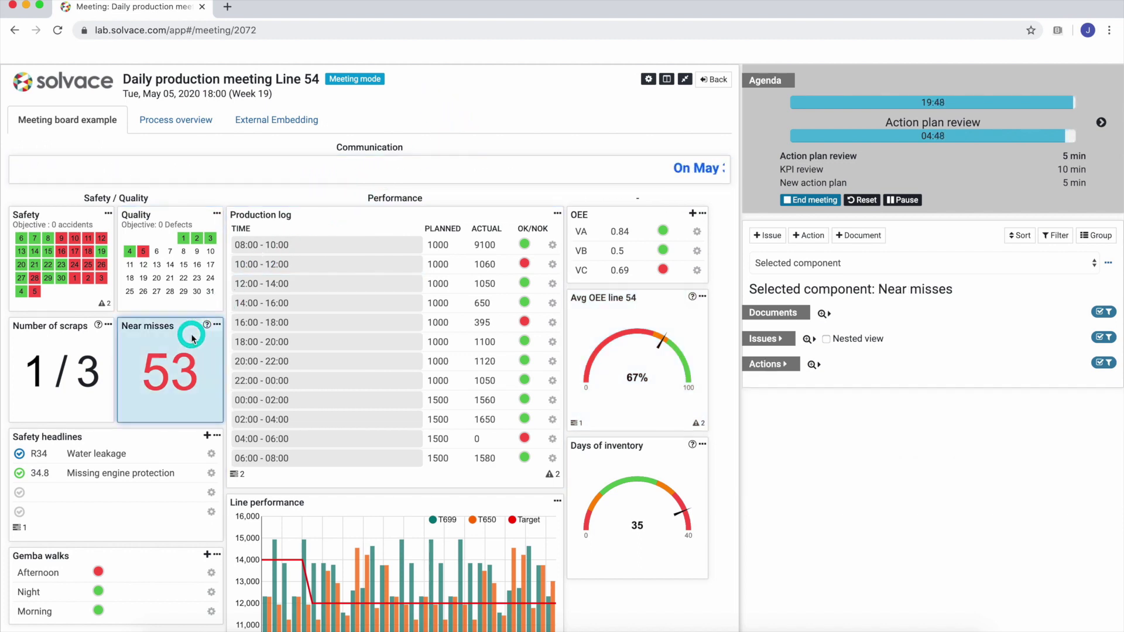
left_click(645, 411)
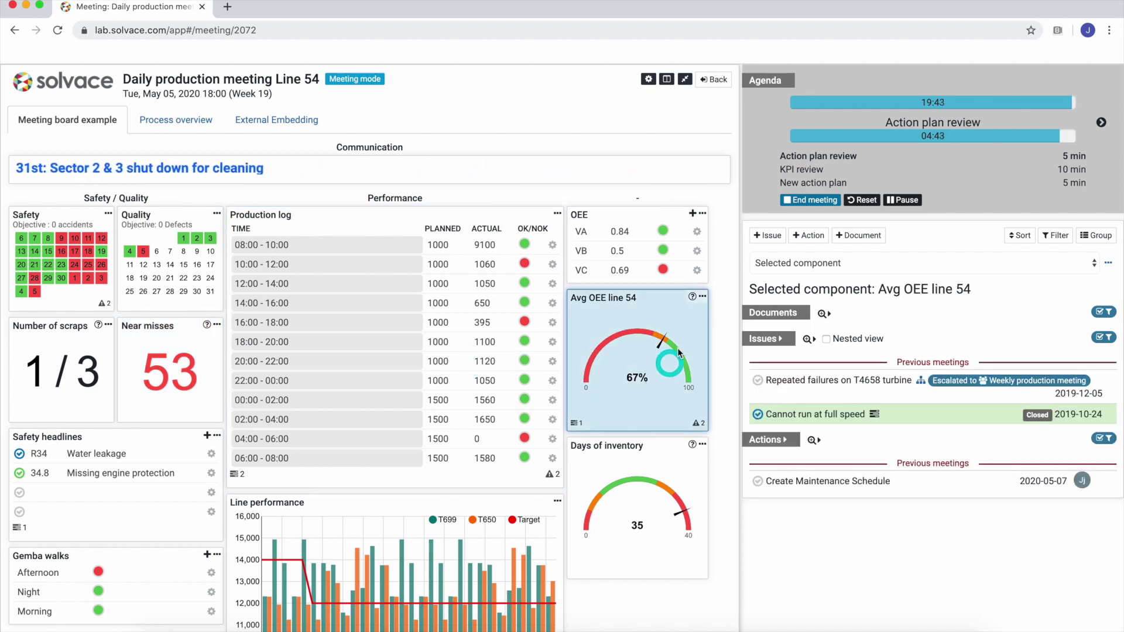
left_click(719, 295)
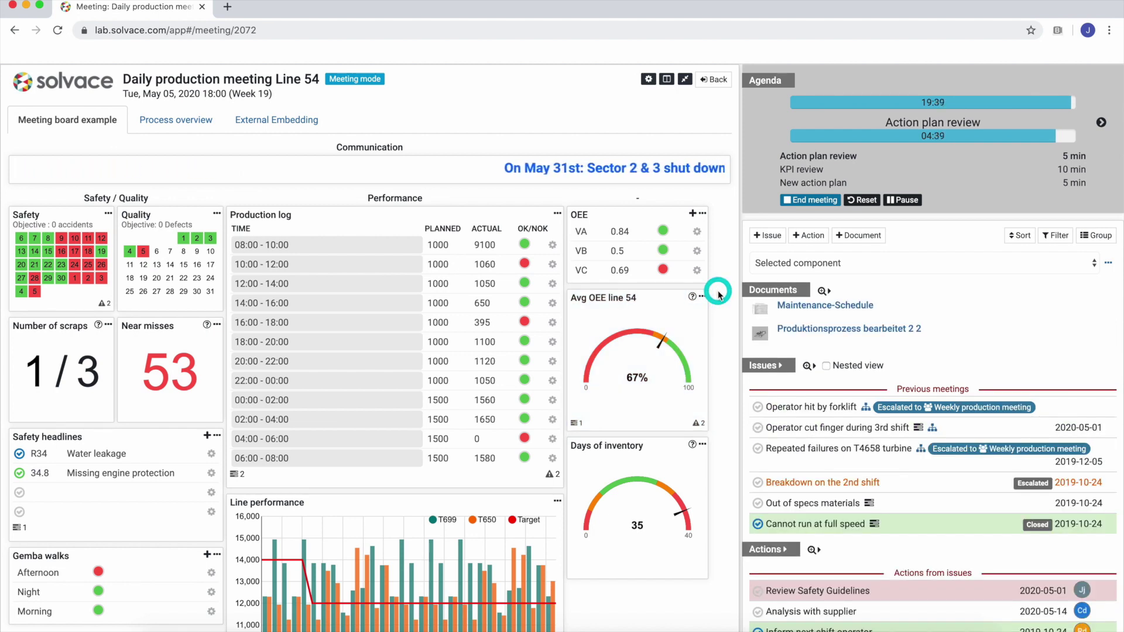
left_click(696, 338)
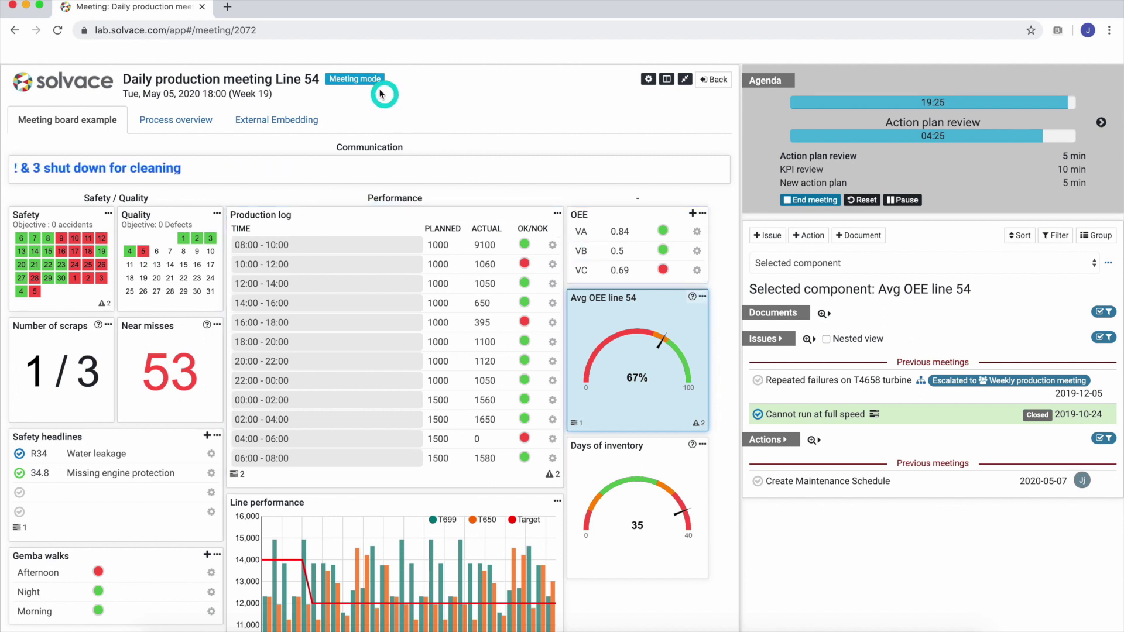
- Switch to Preparation mode, change Near misses to 2, then go back to Meeting mode
left_click(363, 82)
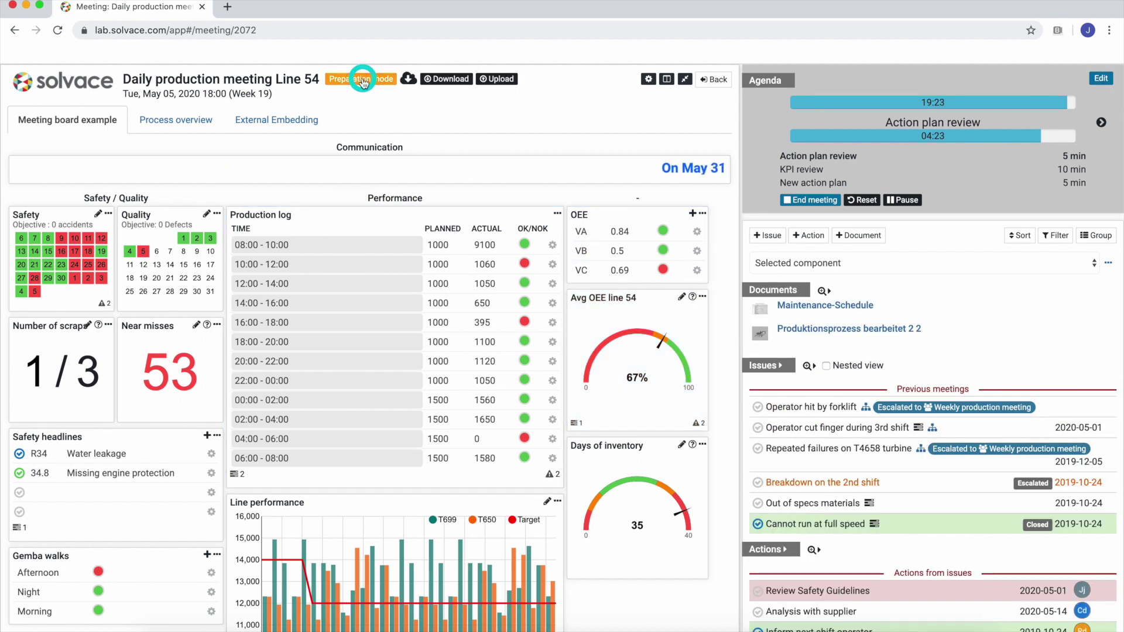
left_click(174, 347)
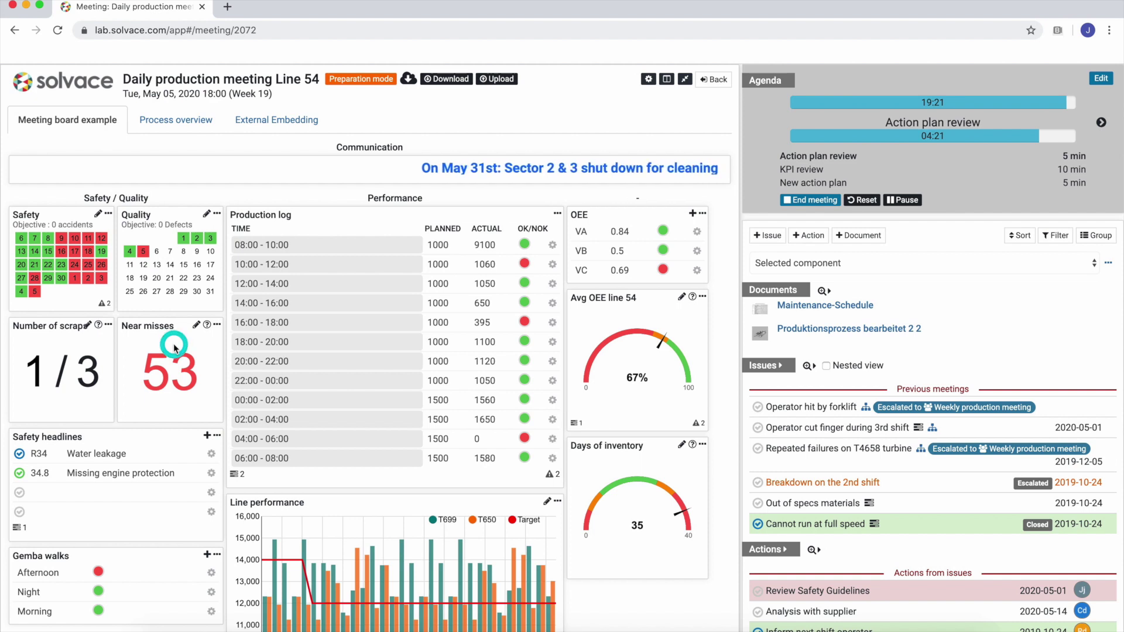
key("BackSpace")
key("BackSpace")
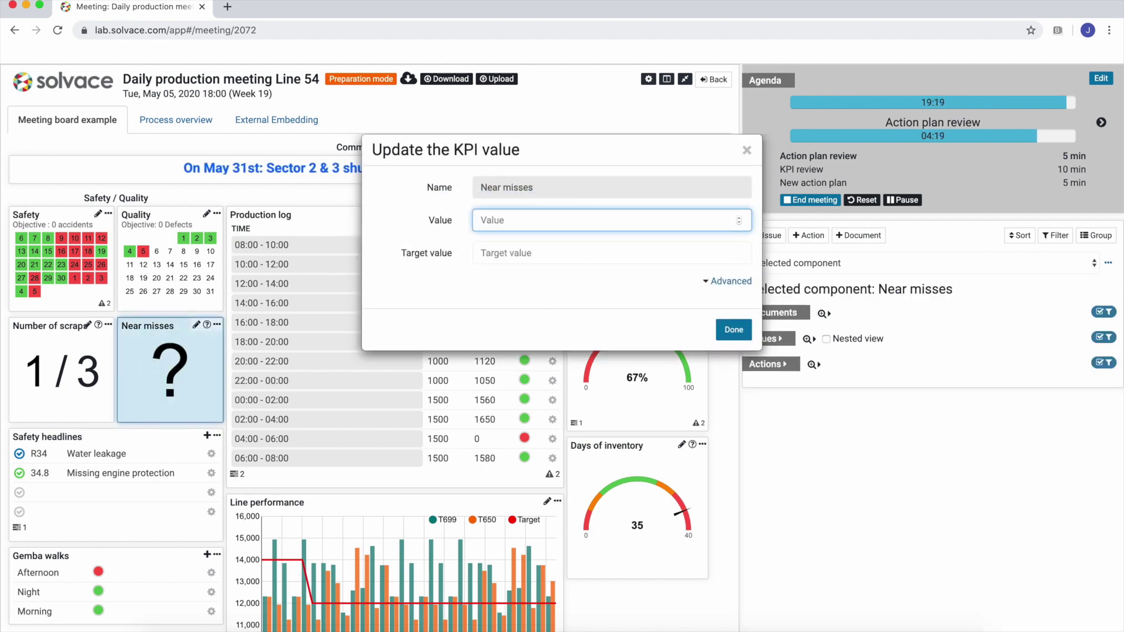
type("2")
left_click(739, 330)
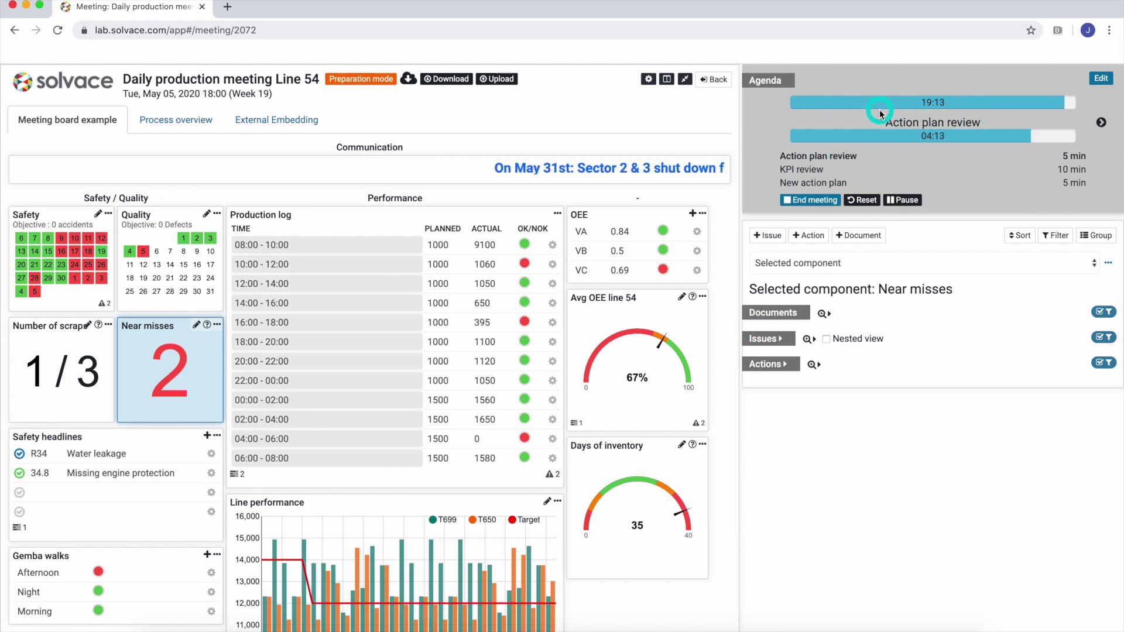
left_click(379, 82)
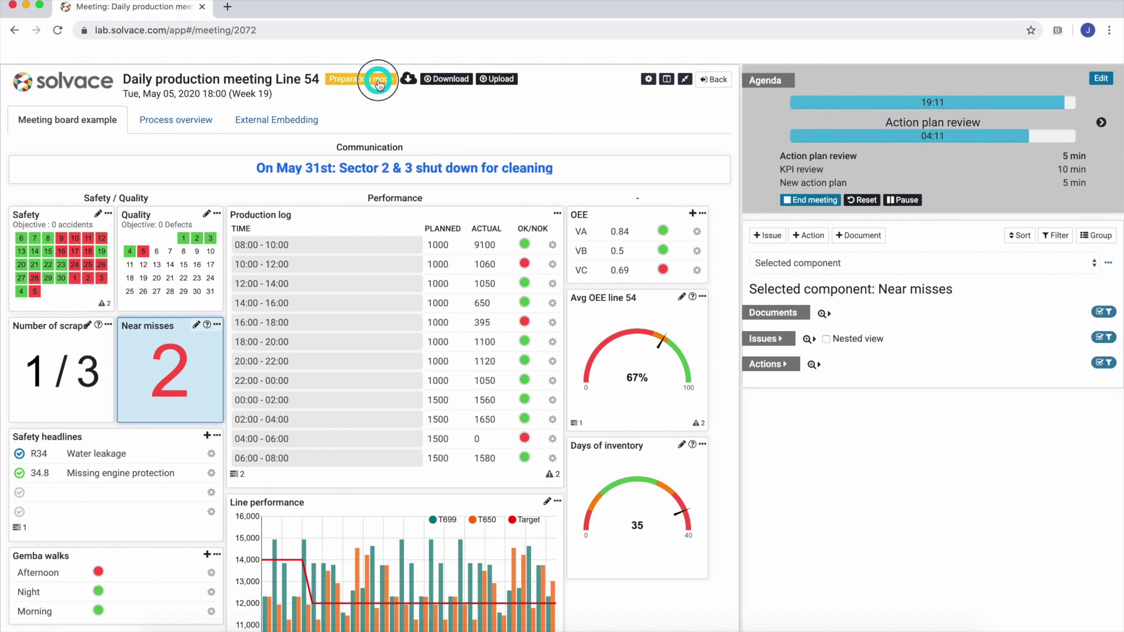